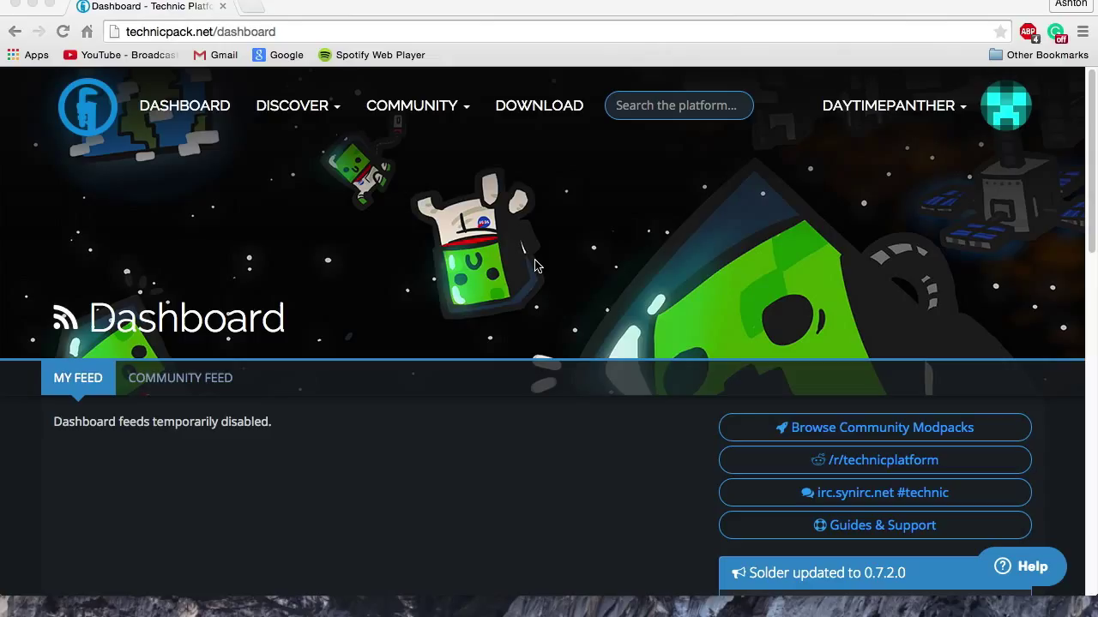
Bring the browser to the front and select the page address.
click(425, 8)
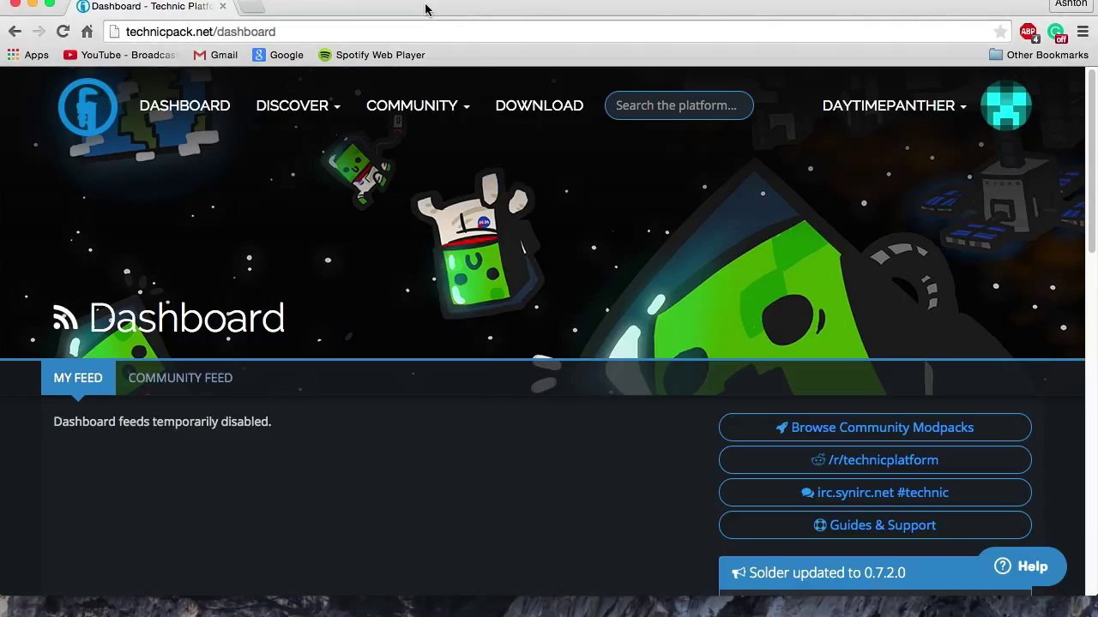
click(331, 32)
click(331, 31)
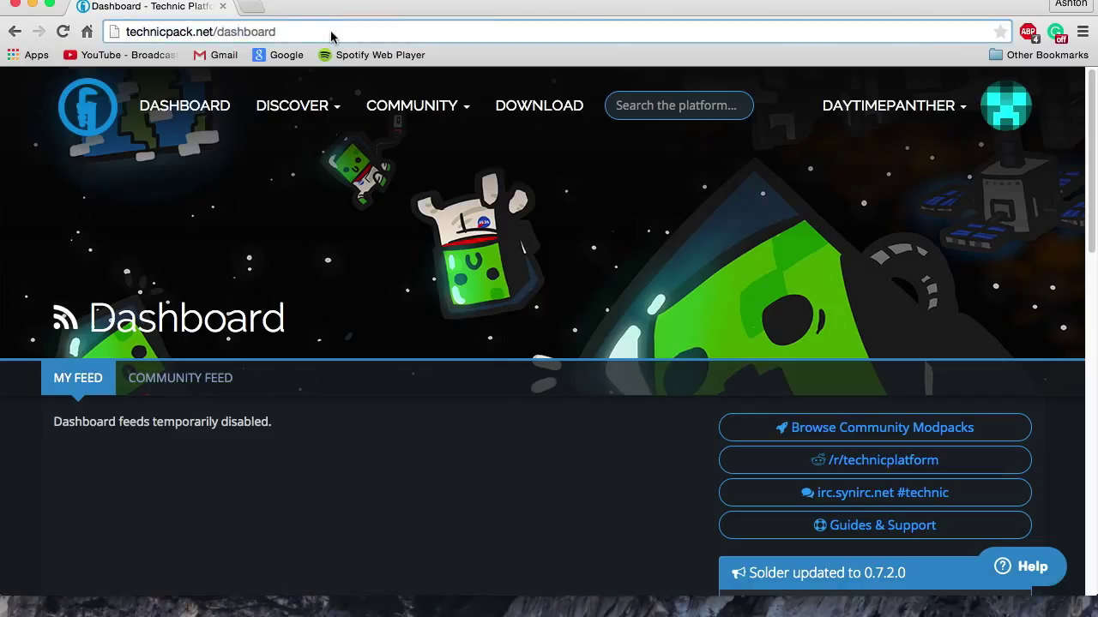
click(295, 31)
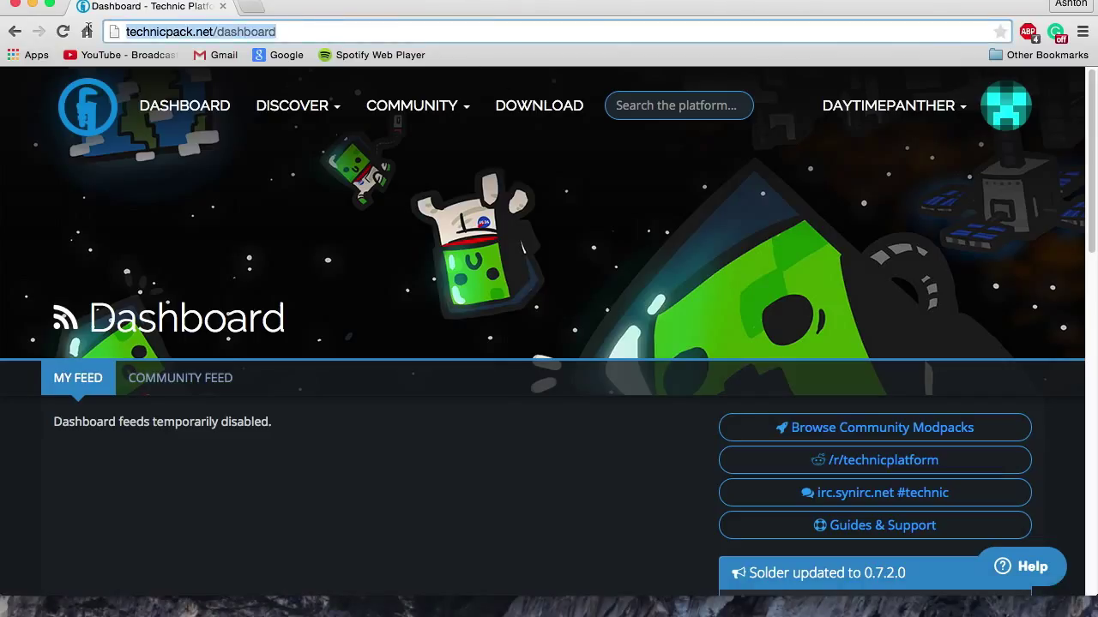
click(300, 27)
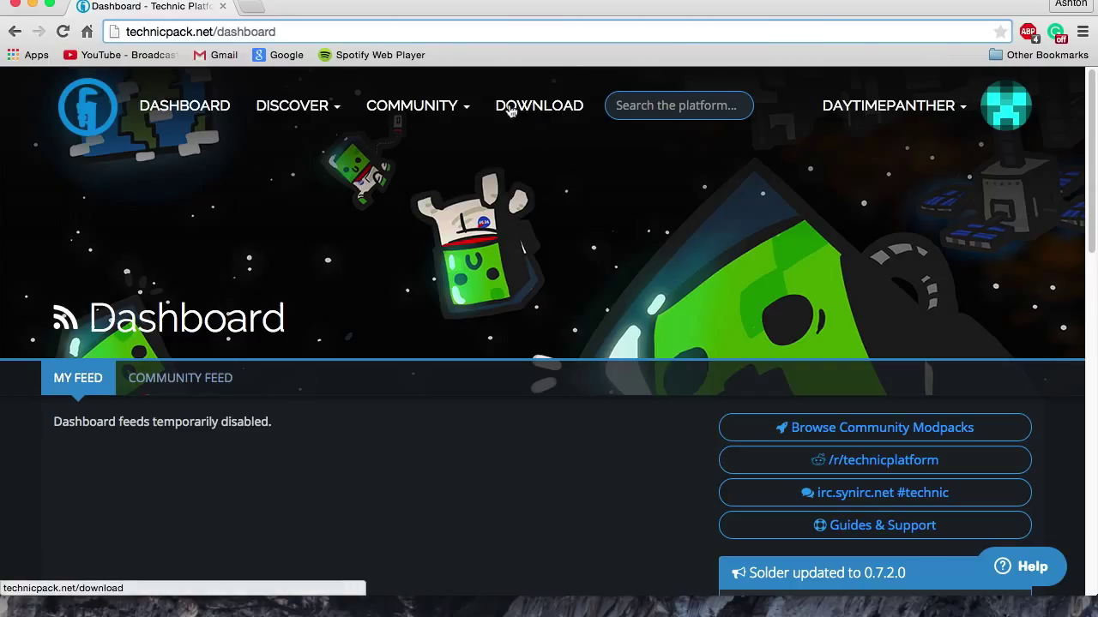
Download the OS X TechnicLauncher.jar from the launcher download page and keep the file.
click(531, 111)
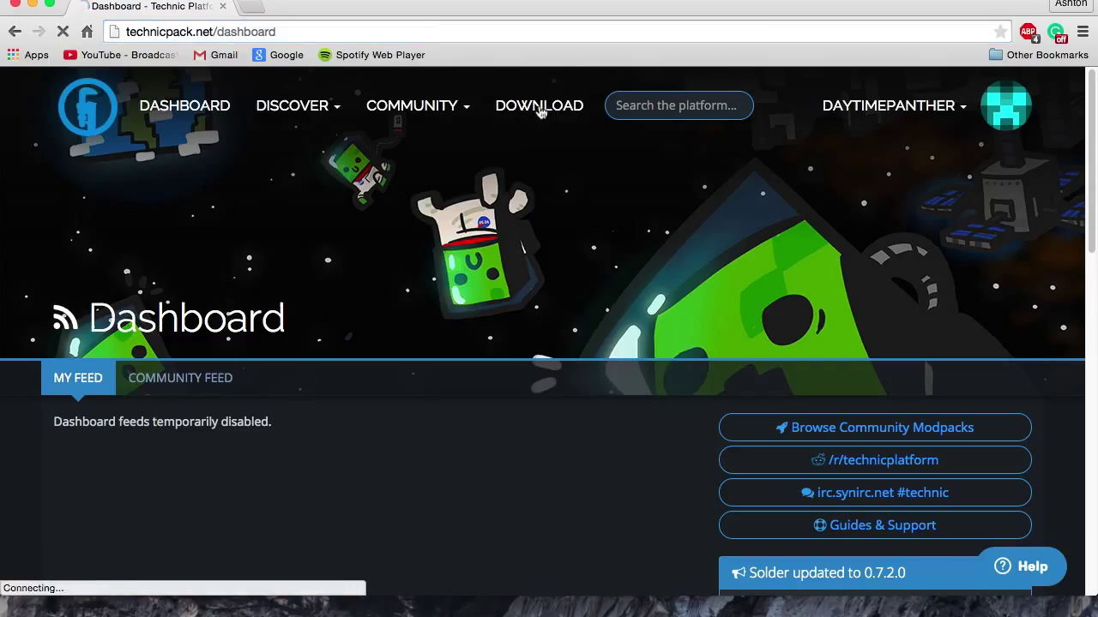
scroll(746, 329, down, 1)
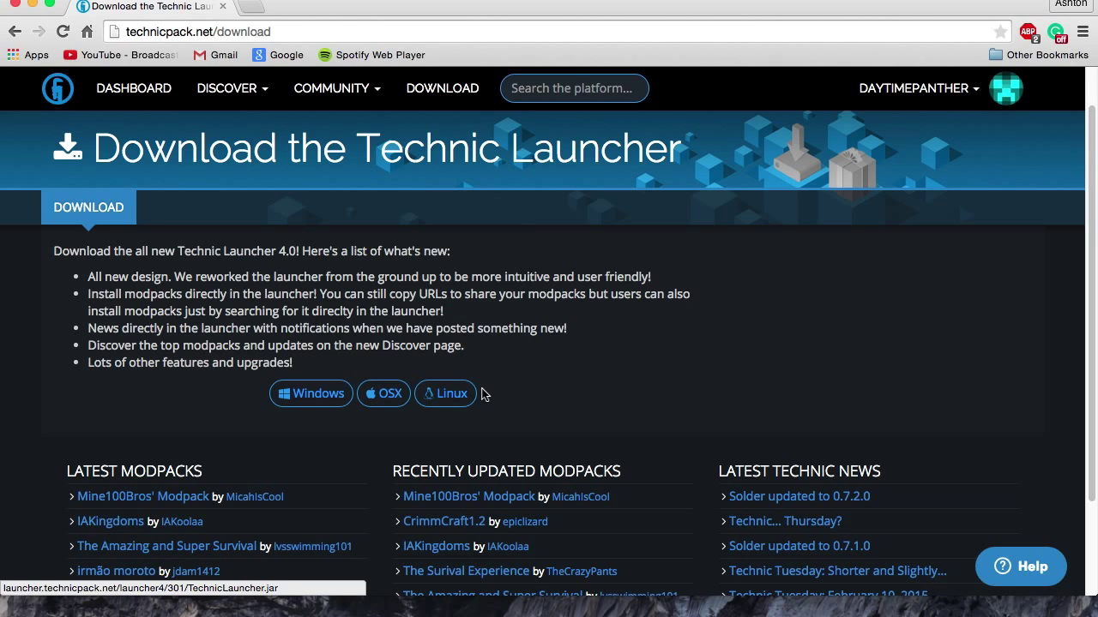
click(390, 395)
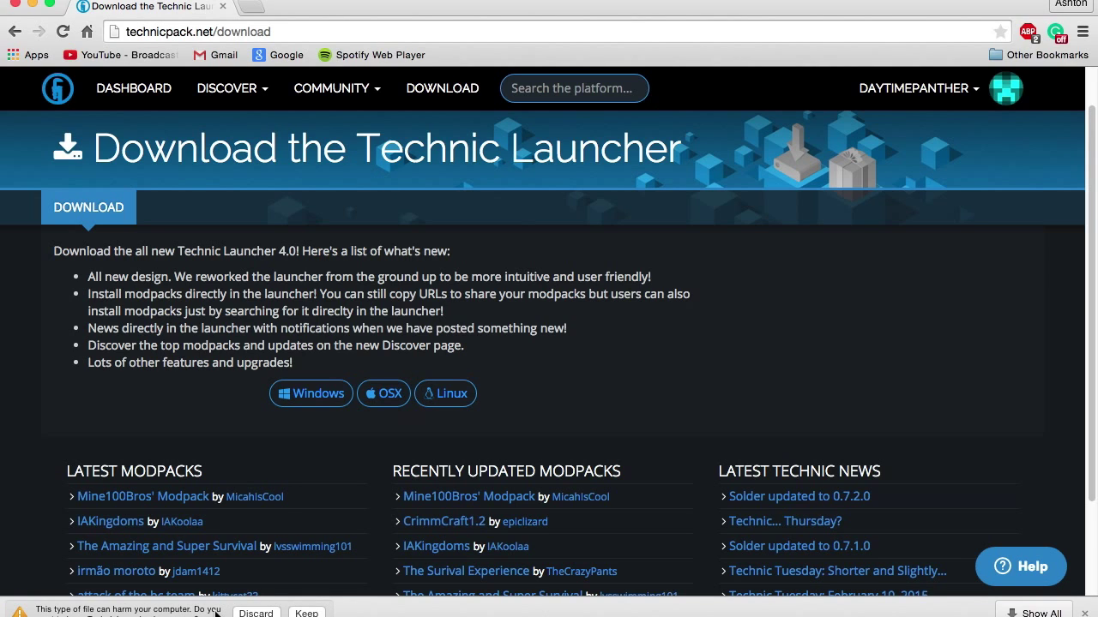
click(307, 614)
Hide the browser and open the Downloads folder in a Finder window.
key(super+h)
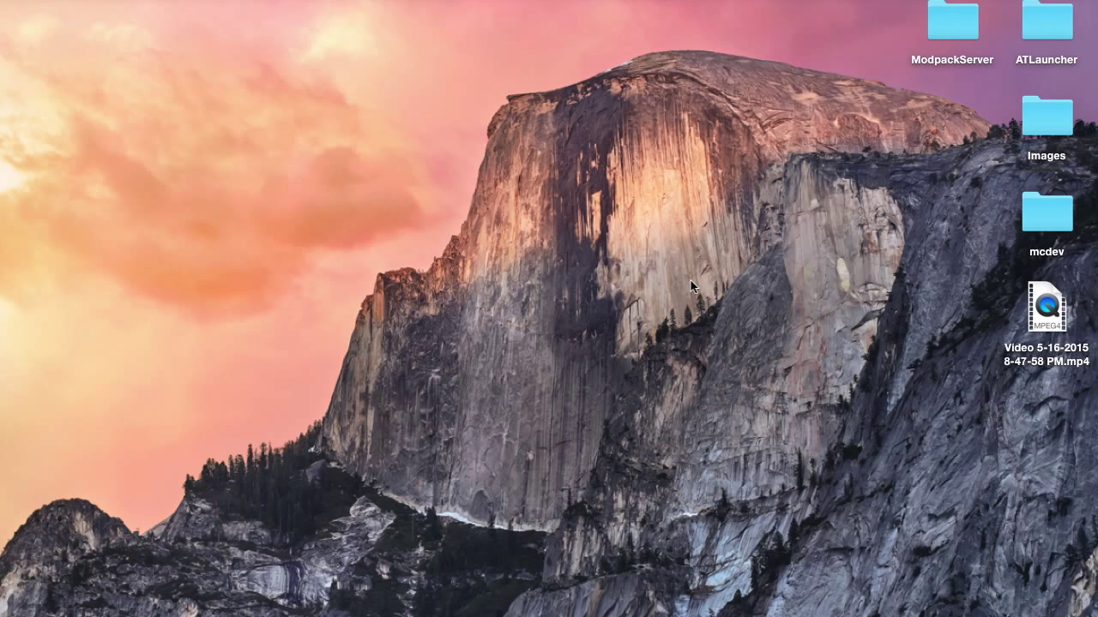
click(994, 609)
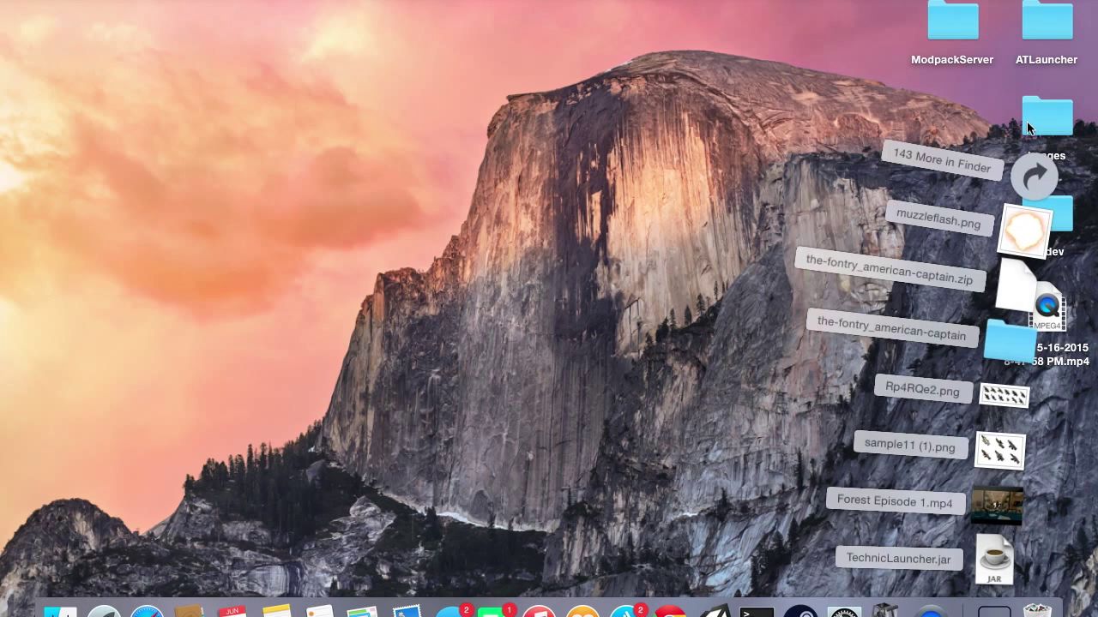
click(1033, 193)
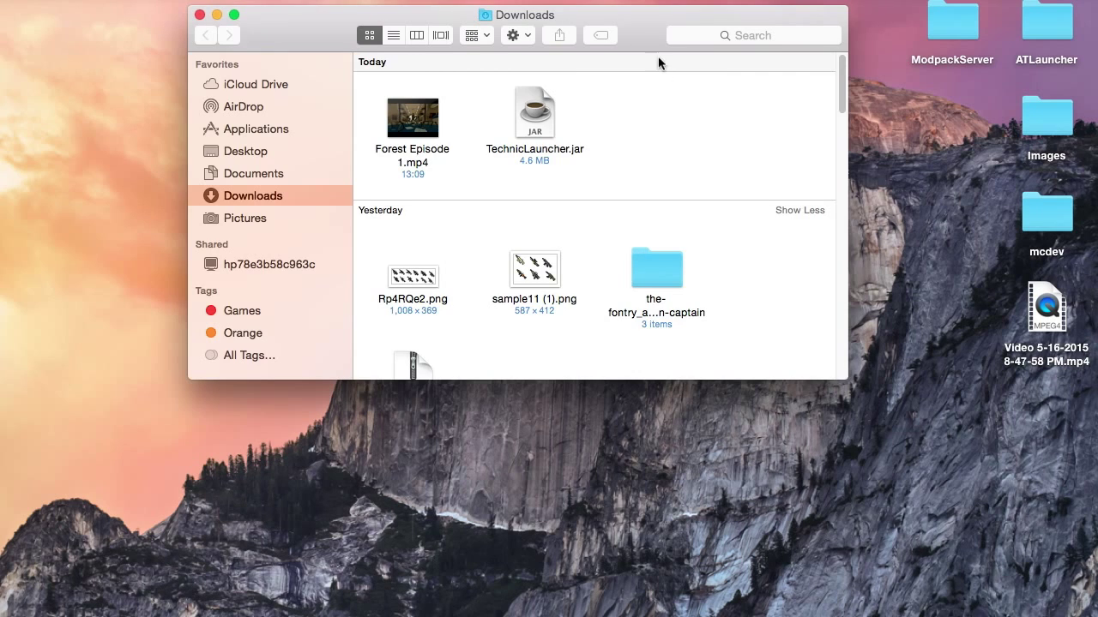
drag(658, 56, 657, 134)
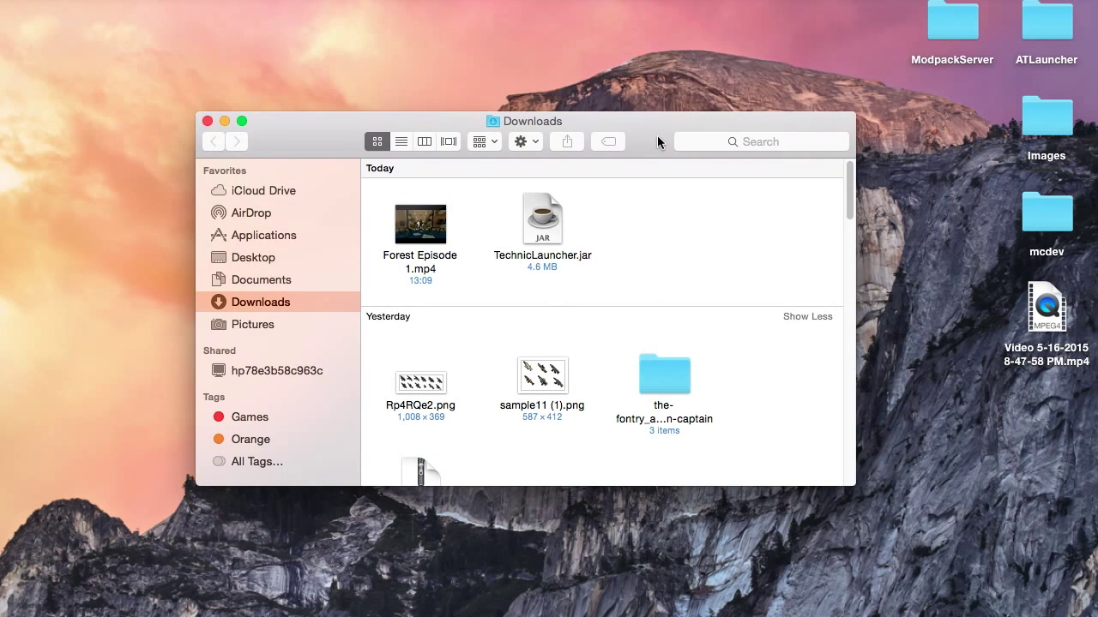
Open TechnicLauncher.jar despite the unidentified-developer warning, then close the Downloads window.
right_click(547, 241)
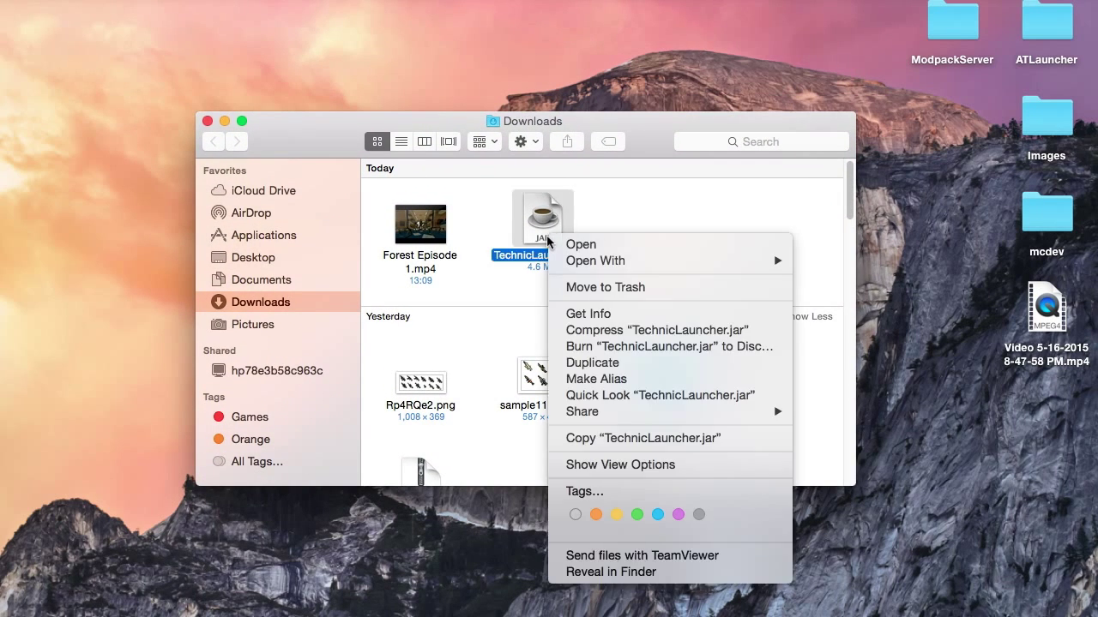
click(596, 245)
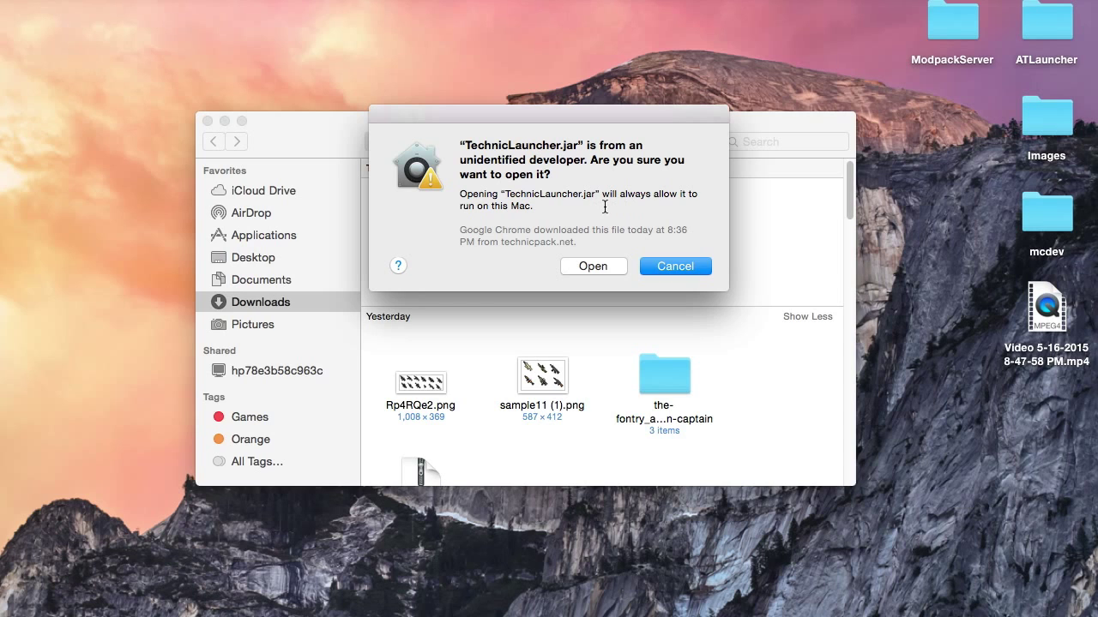
click(595, 266)
drag(653, 129, 640, 118)
click(195, 109)
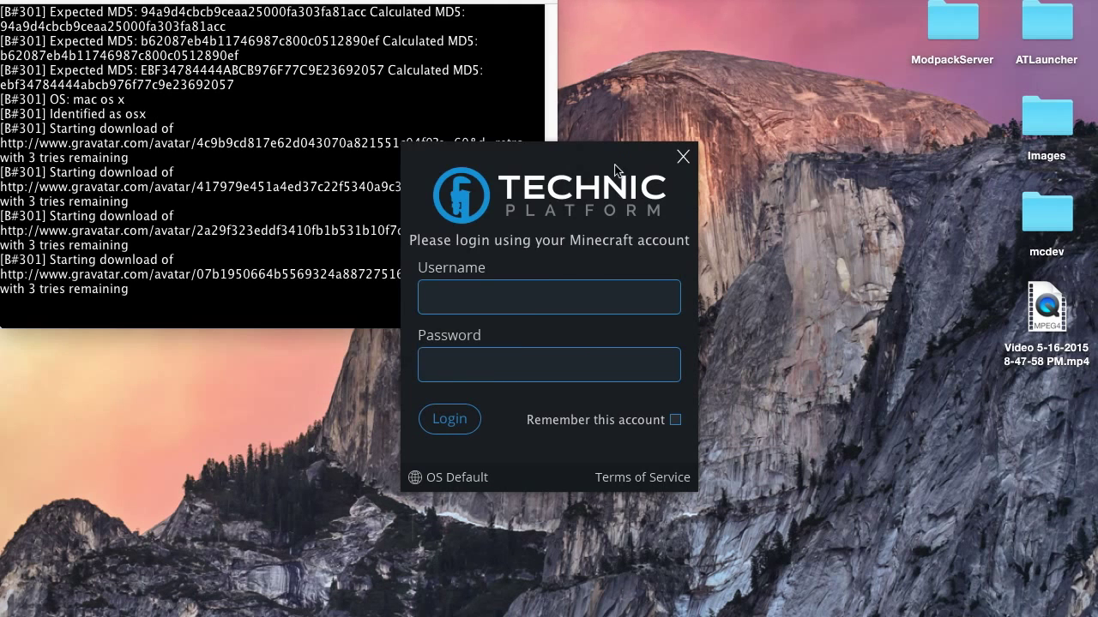
Enter the Minecraft account e-mail and password, tick Remember this account, and log in.
drag(614, 169, 615, 113)
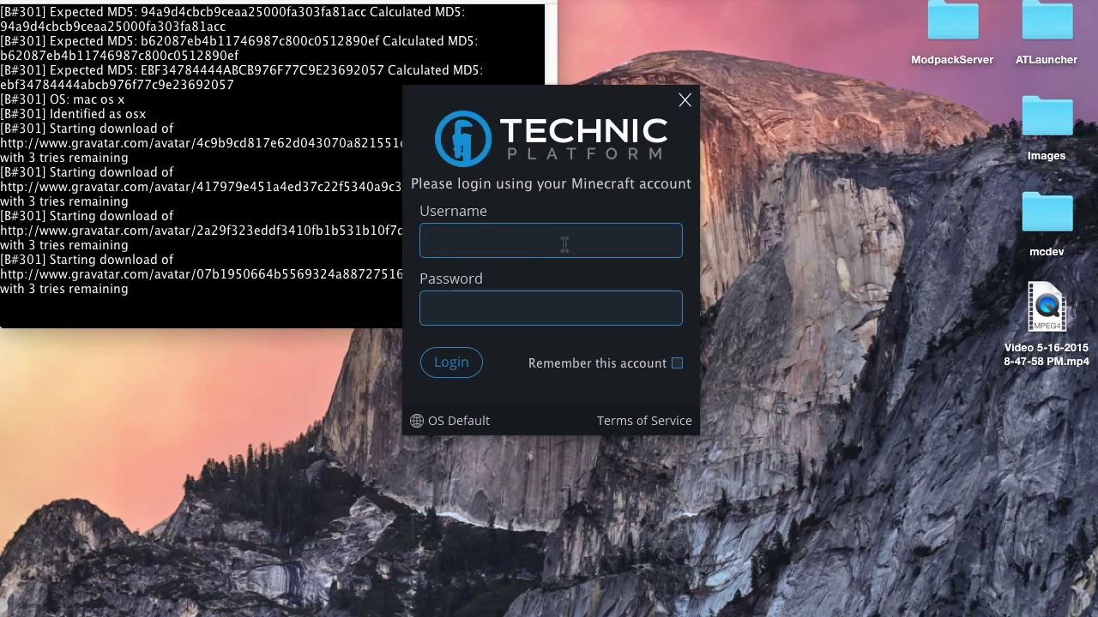
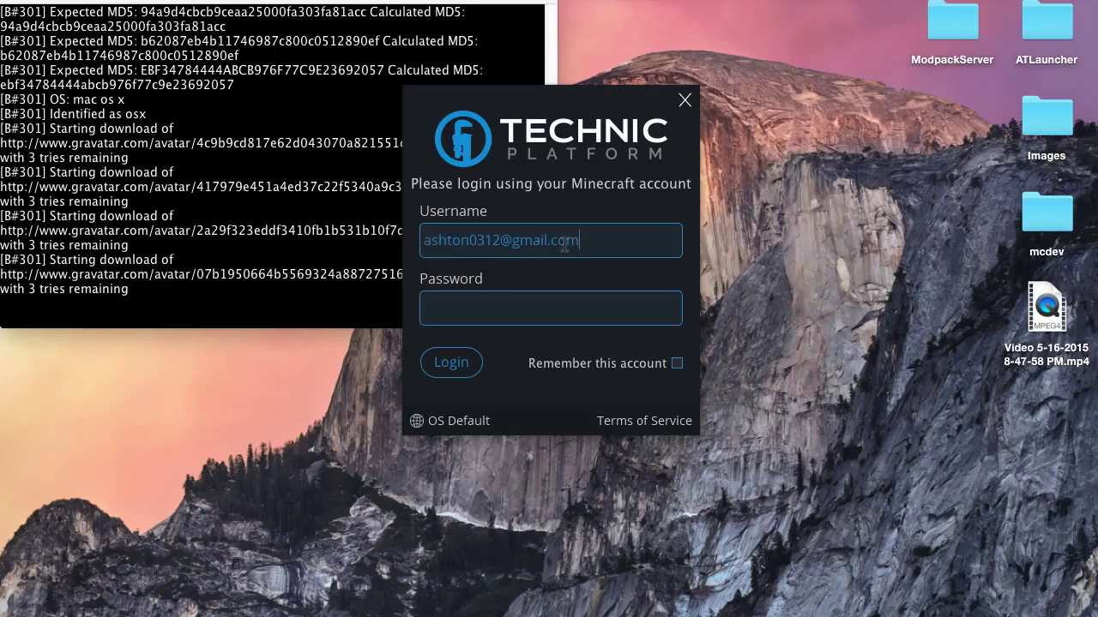
key(Tab)
text(***********)
click(677, 364)
click(459, 362)
Dismiss the invalid-credentials errors and re-enter the account password until login succeeds.
click(692, 304)
key(super+a)
key(BackSpace)
text(*********)
key(BackSpace)
key(BackSpace)
key(BackSpace)
key(BackSpace)
key(BackSpace)
key(BackSpace)
key(BackSpace)
key(BackSpace)
key(BackSpace)
text(***********)
key(Return)
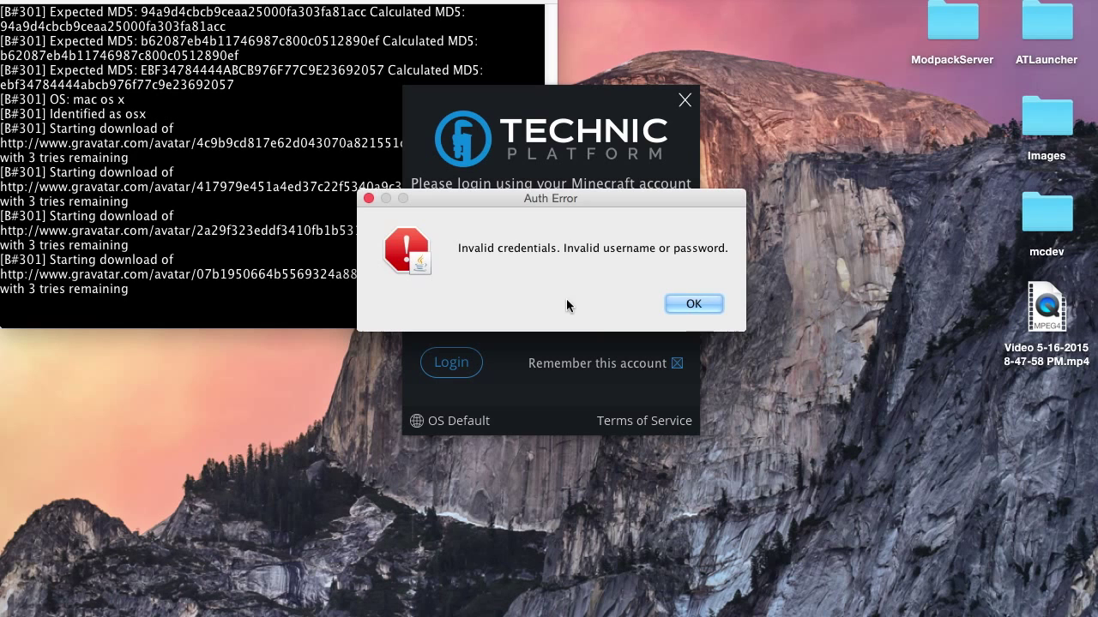
key(Return)
text(*****)
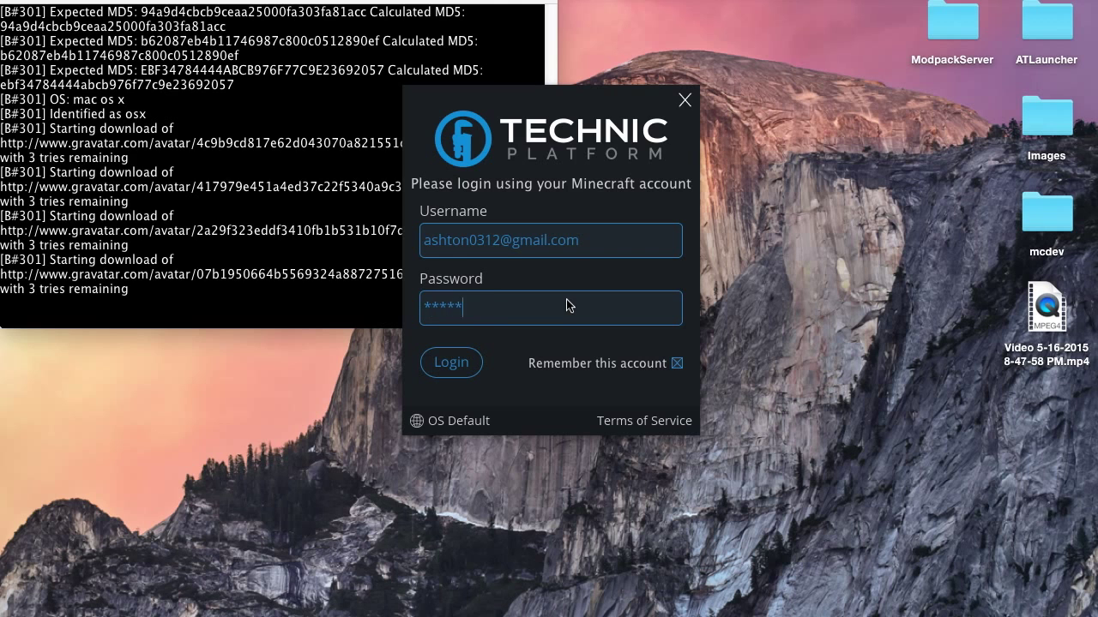
text(*****)
key(Return)
key(Return)
text(***********)
key(Return)
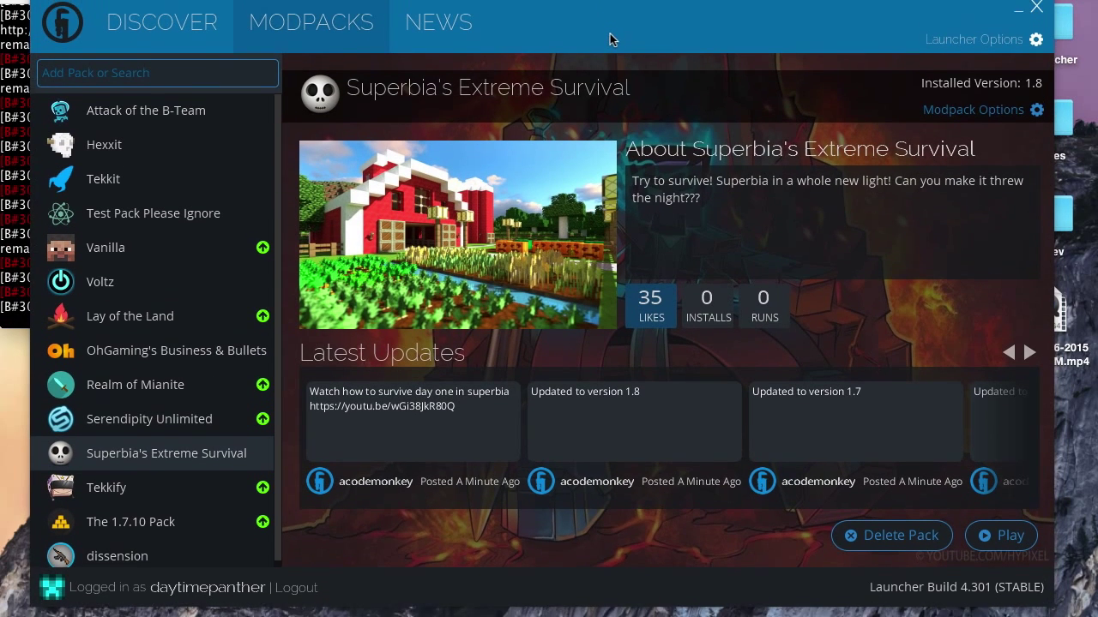
View the Discover page, then return to the installed modpacks list.
drag(610, 33, 607, 38)
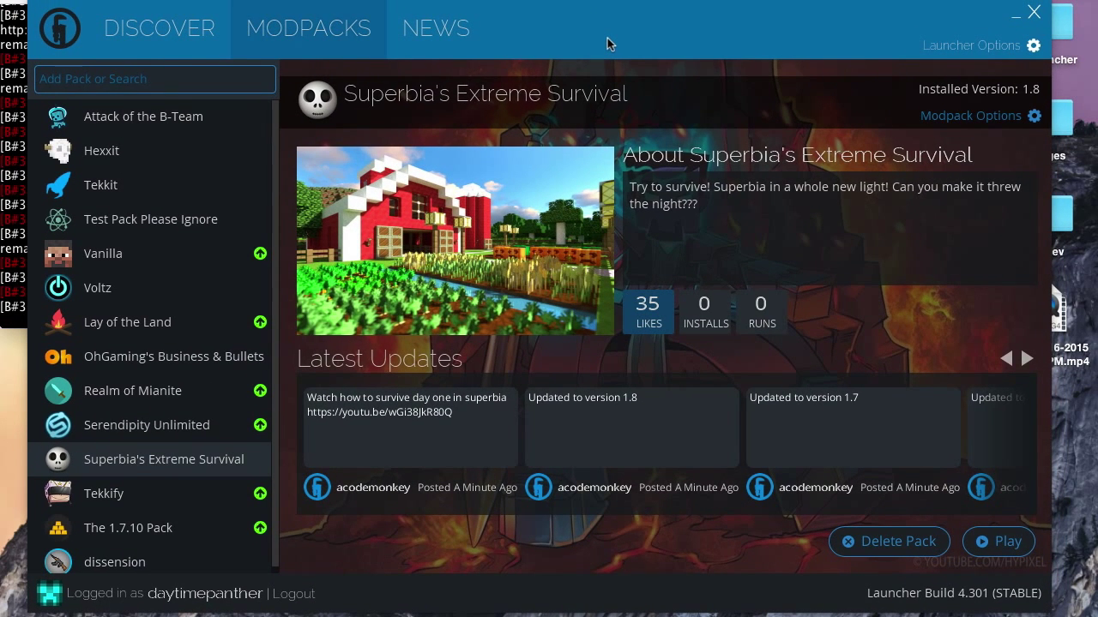
click(173, 35)
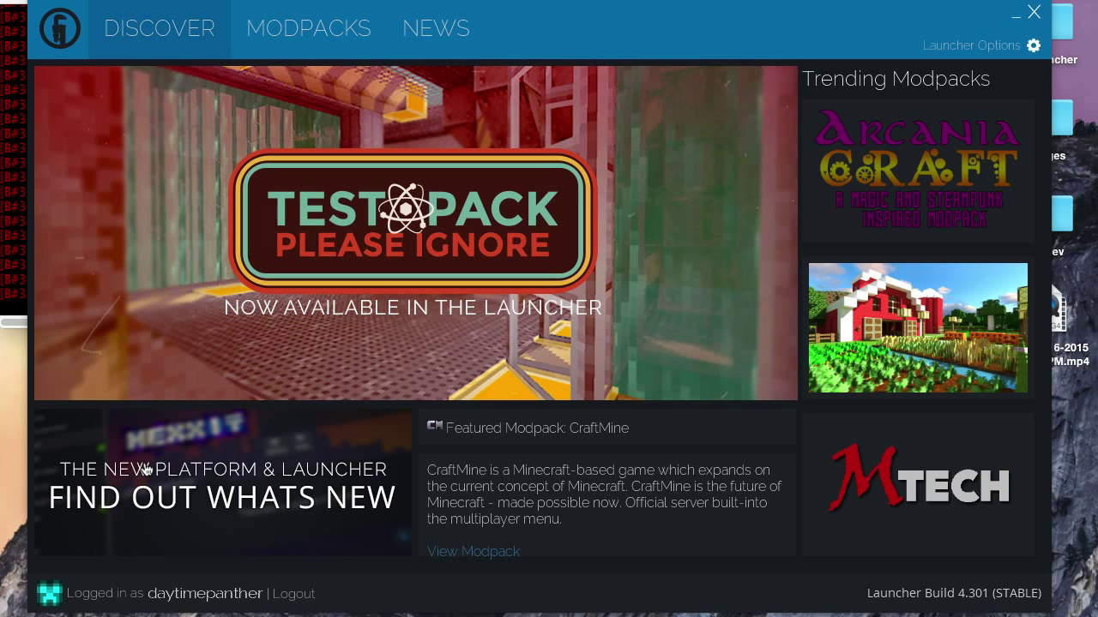
click(312, 32)
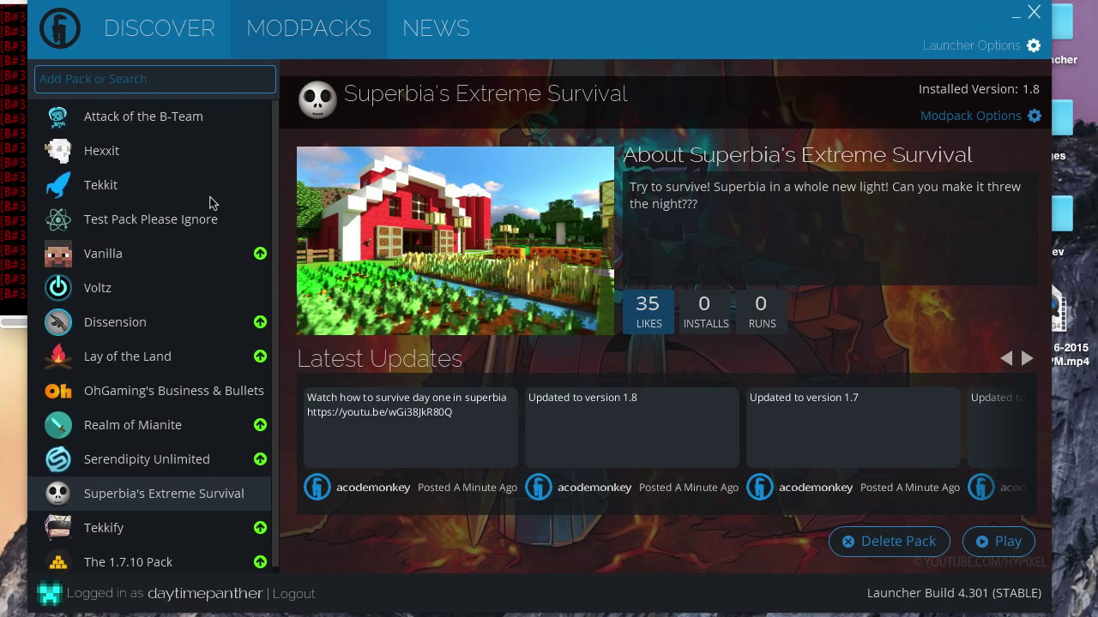
View details of Dissension, Voltz, Attack of the B-Team, Vanilla, Test Pack Please Ignore, Tekkit, ending on Vanilla.
scroll(203, 154, down, 1)
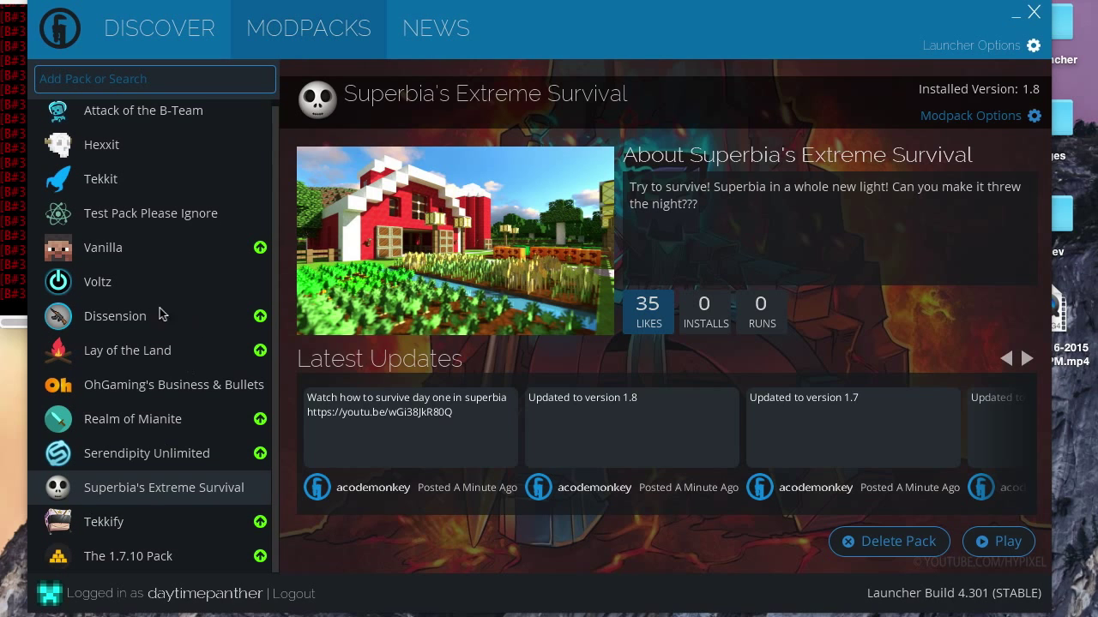
click(134, 322)
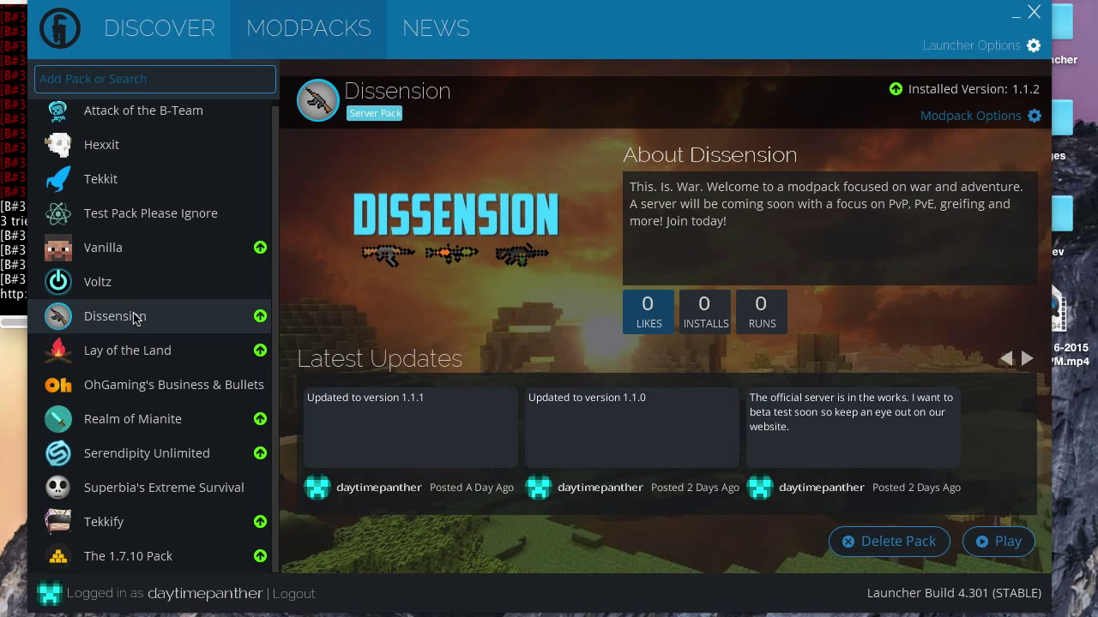
click(122, 285)
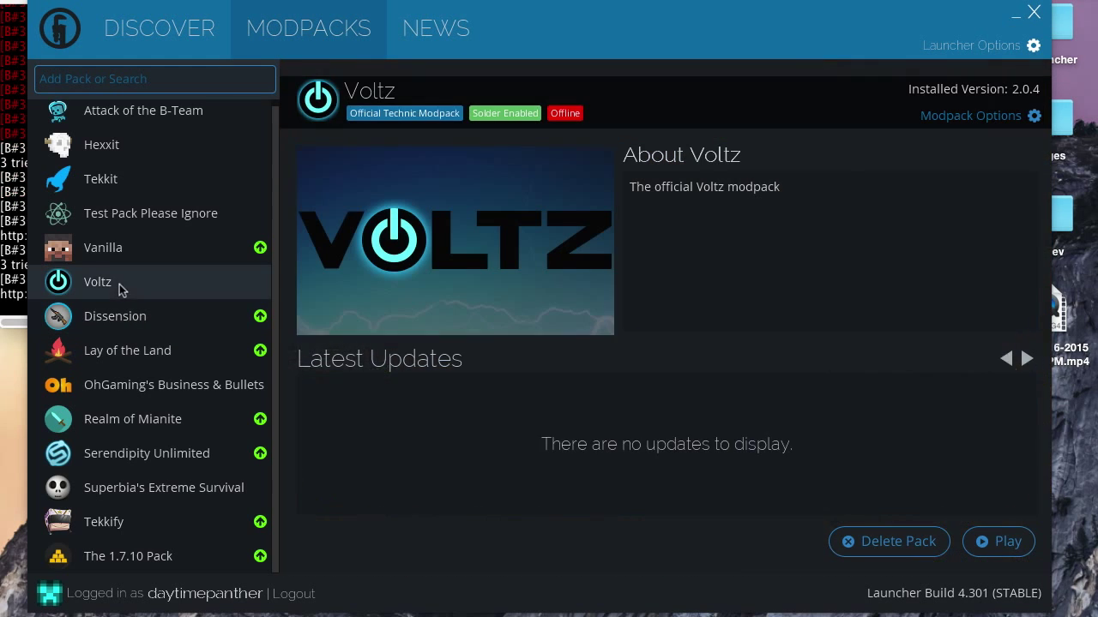
click(147, 119)
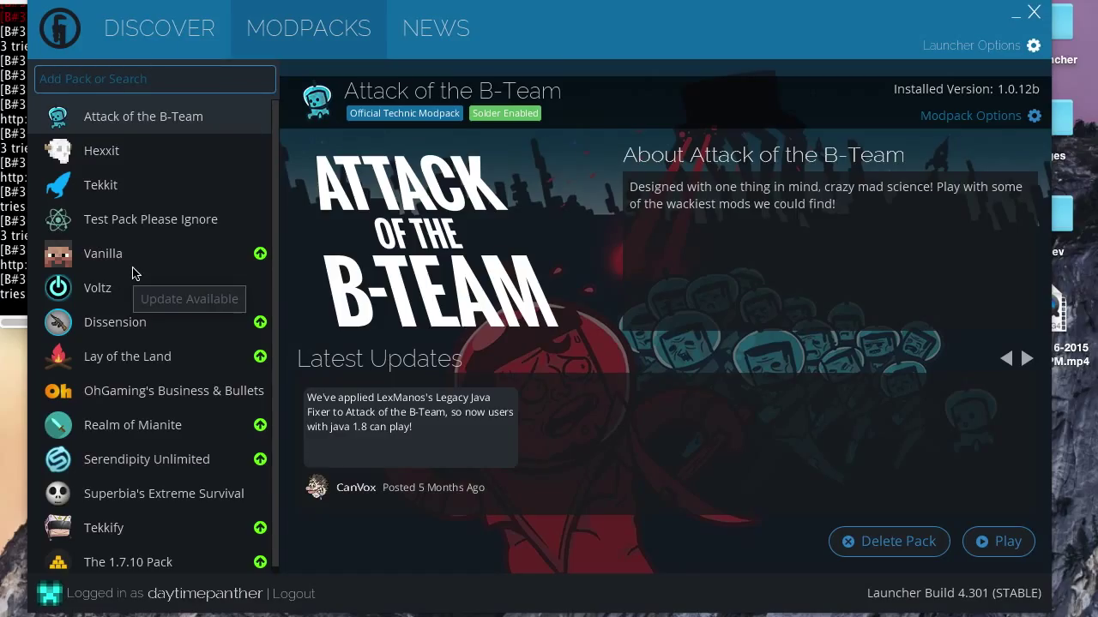
click(136, 253)
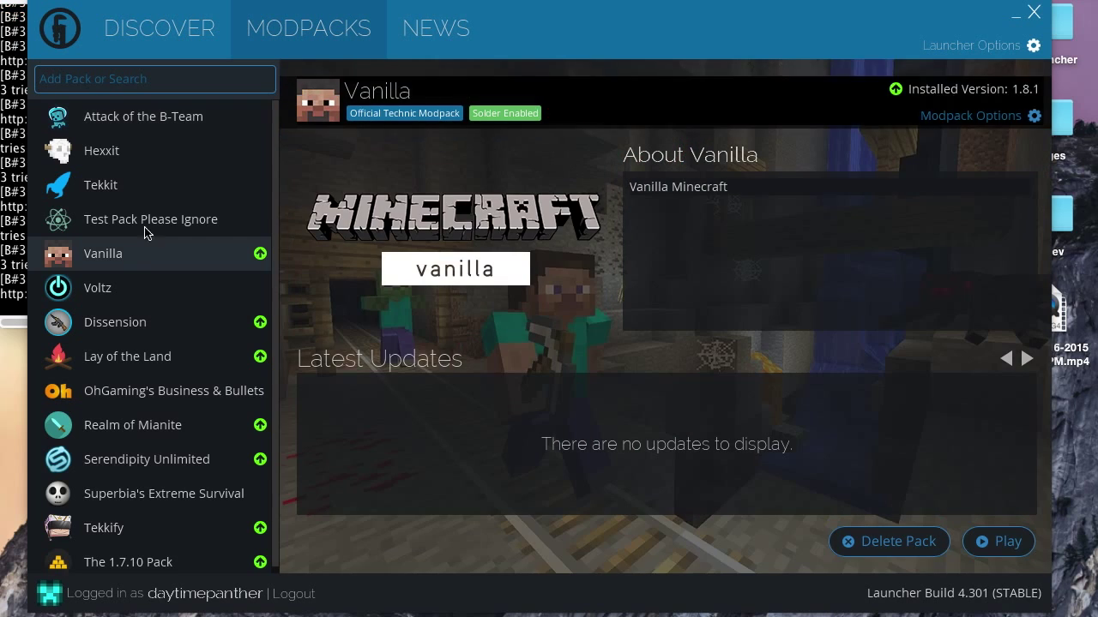
click(145, 222)
click(144, 182)
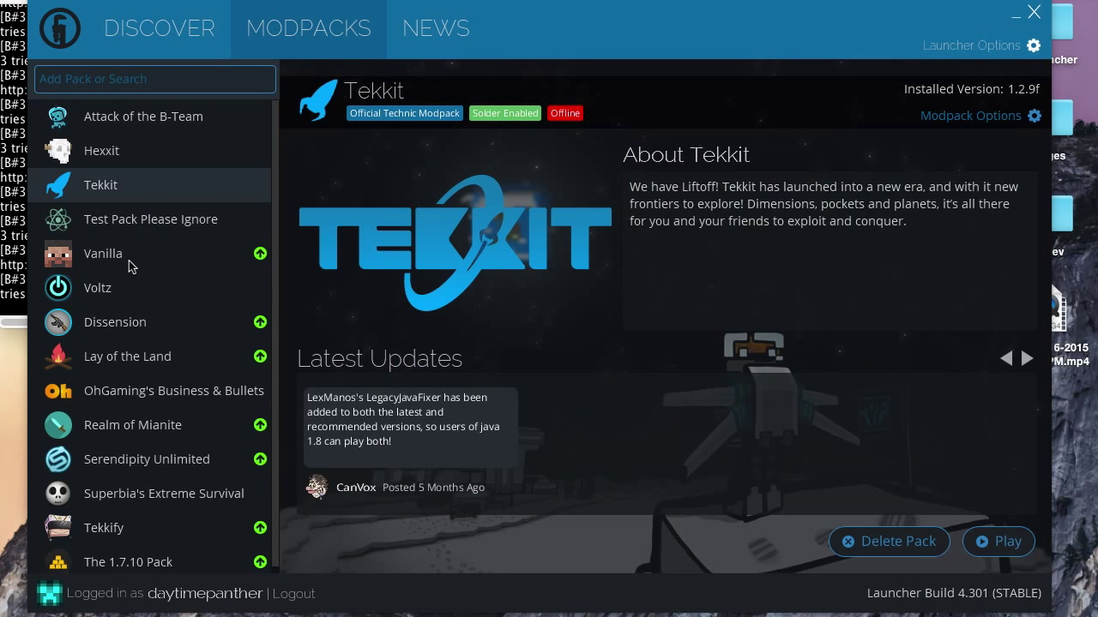
click(128, 257)
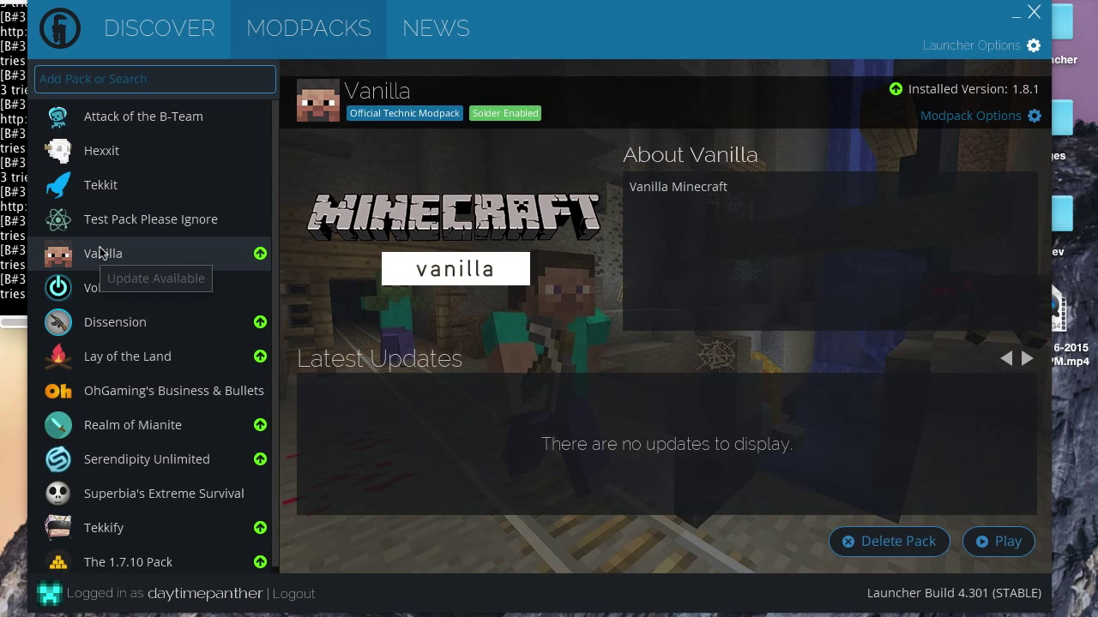
click(185, 78)
Search the pack catalogue for 'Modded' and scroll the results to mTech - Modded Survival.
text(Modded)
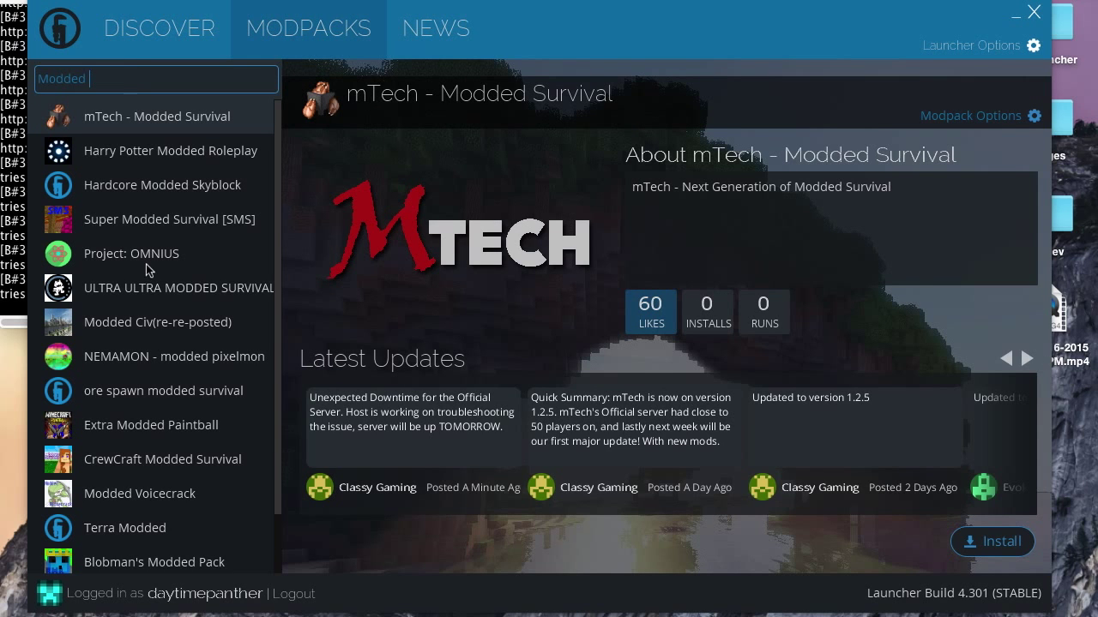
scroll(146, 264, down, 2)
scroll(146, 264, up, 2)
click(154, 82)
Clear the launcher search, sort Community Modpacks by Most Popular, and open Rexxit: Jurassic Pack.
key(BackSpace)
key(BackSpace)
key(BackSpace)
key(BackSpace)
key(BackSpace)
key(BackSpace)
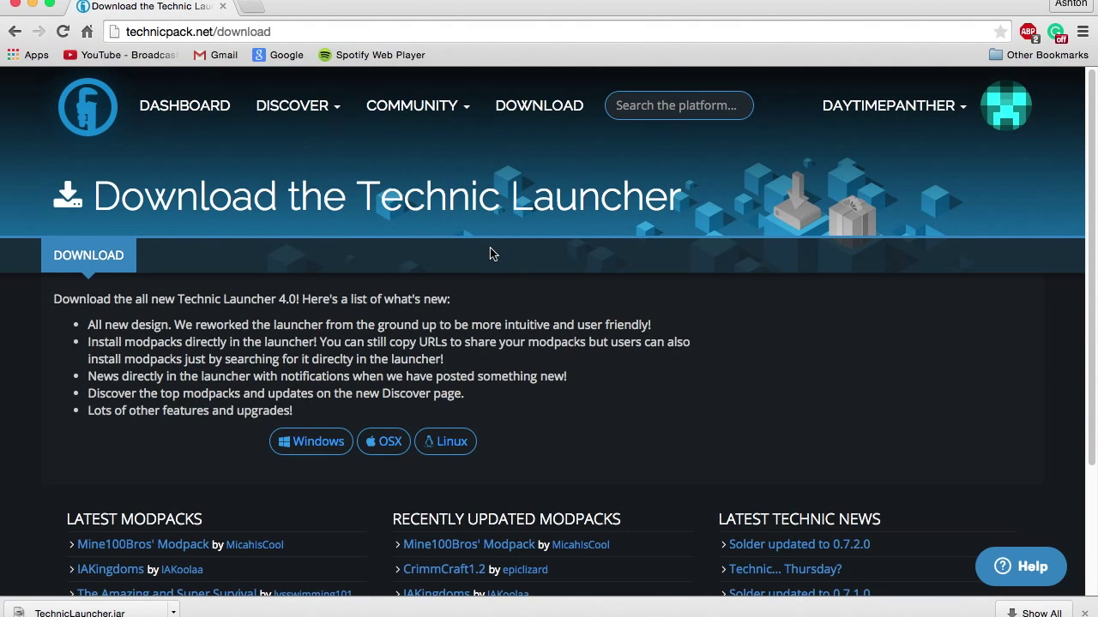
mouse_move(307, 100)
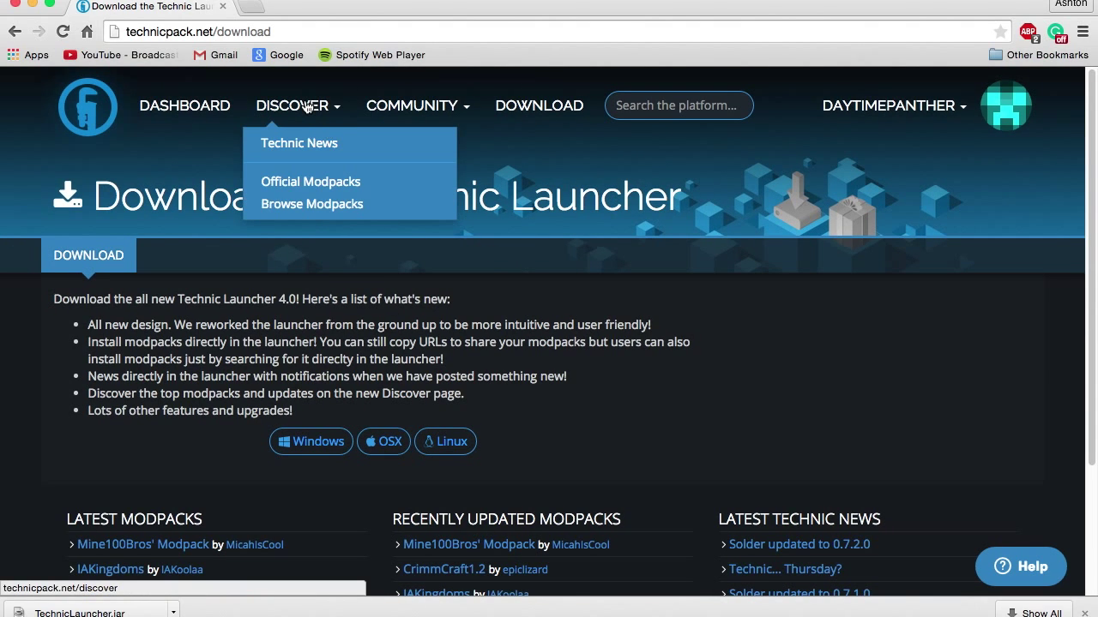
click(326, 211)
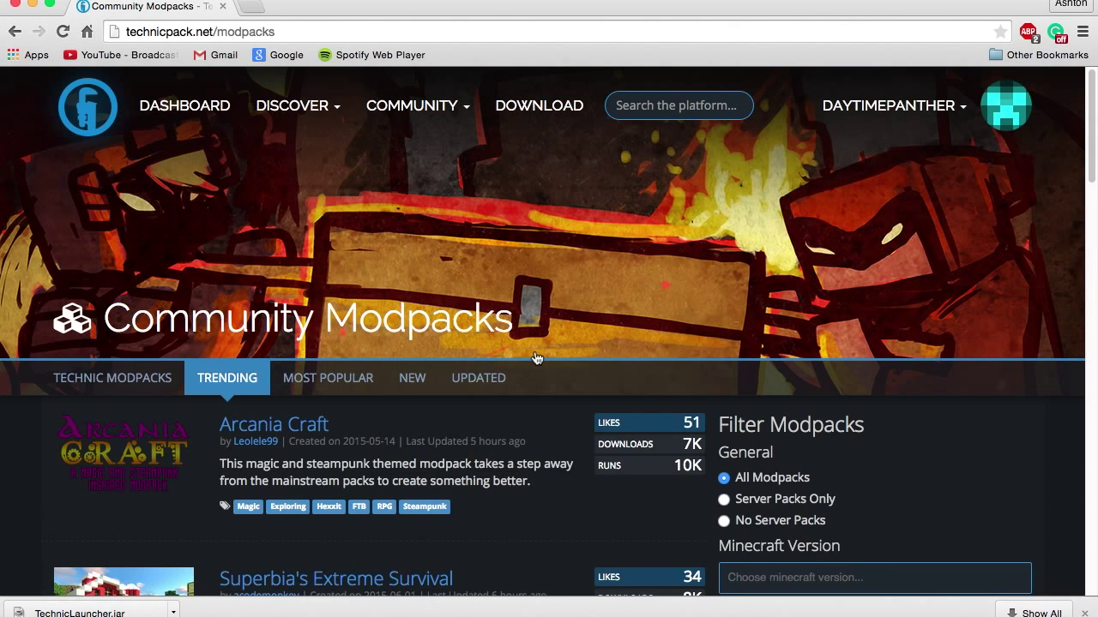
scroll(534, 356, down, 3)
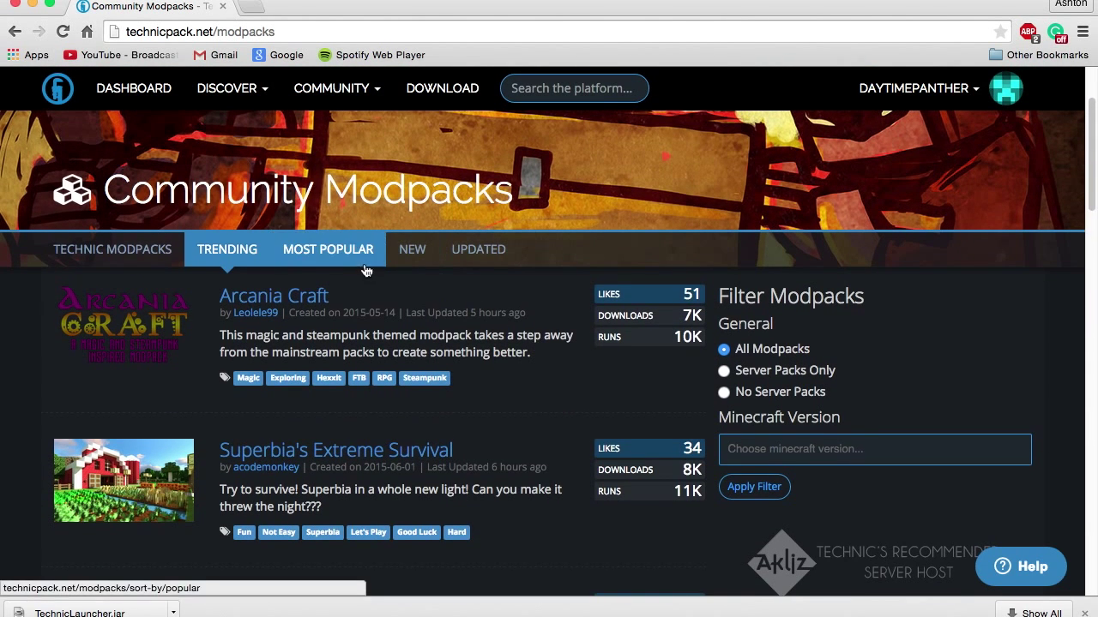
click(225, 252)
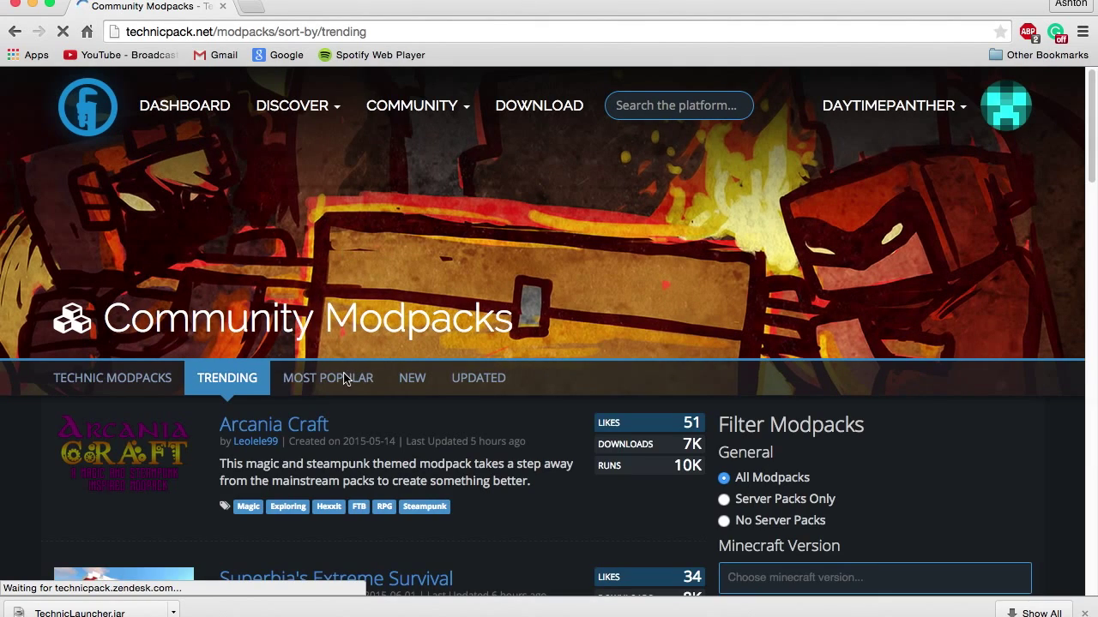
click(334, 379)
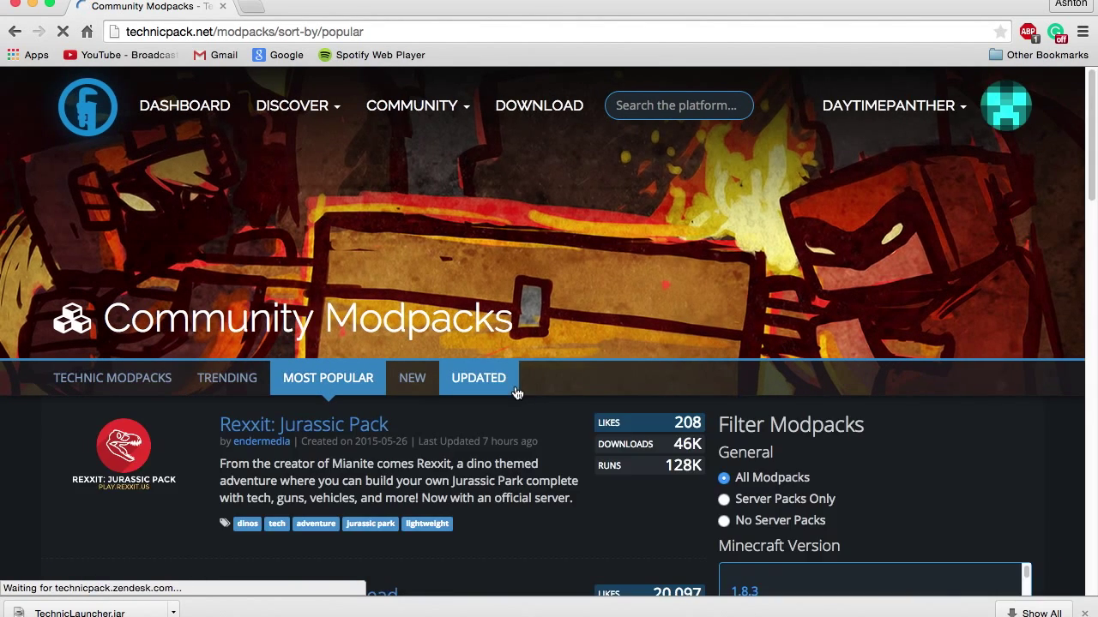
scroll(517, 393, down, 4)
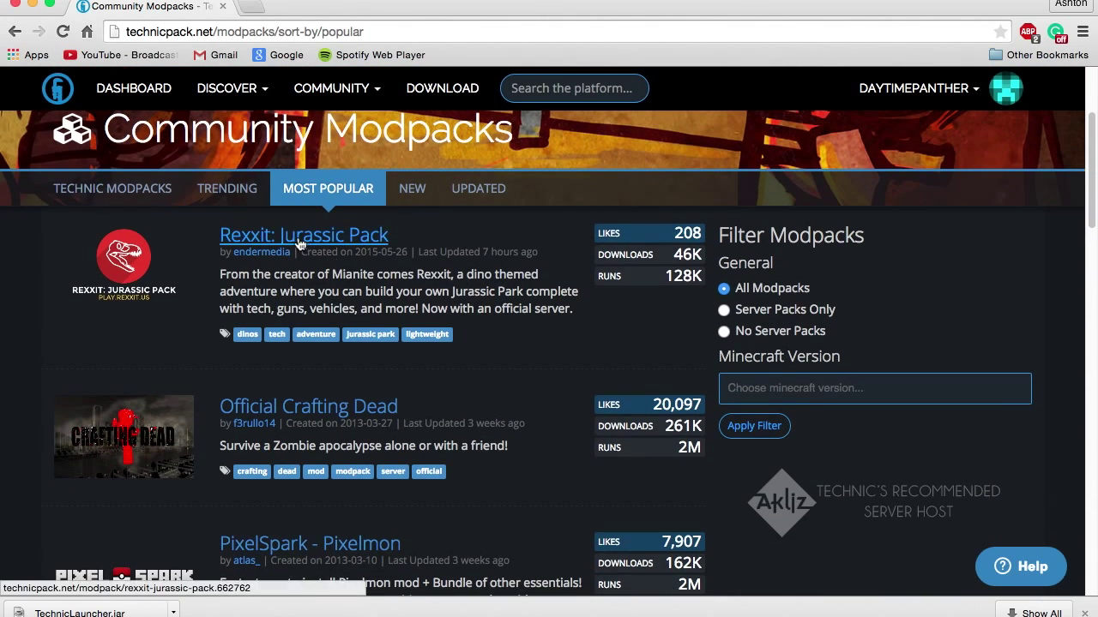
click(300, 243)
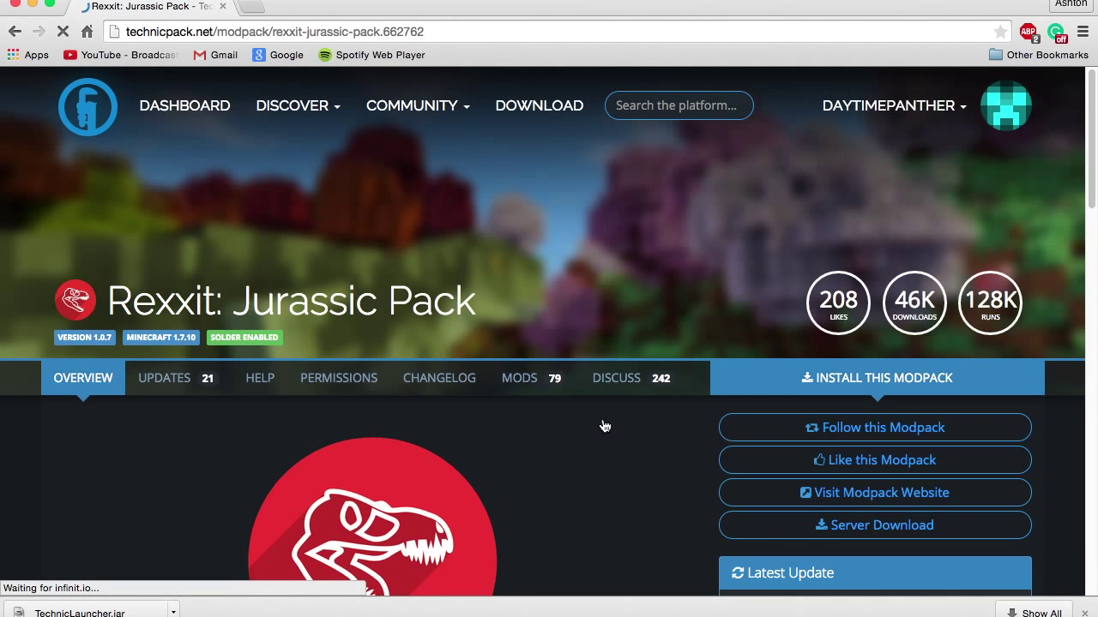
Reveal Rexxit: Jurassic Pack's install options and copy its platform URL, then return to the launcher.
scroll(611, 388, down, 3)
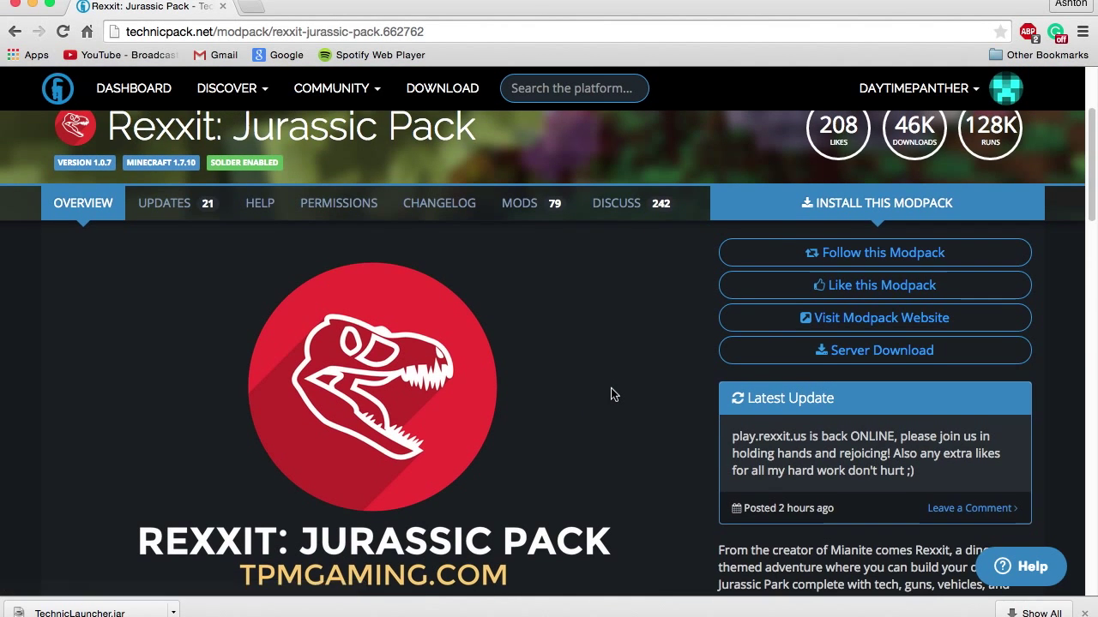
scroll(610, 393, up, 2)
click(897, 318)
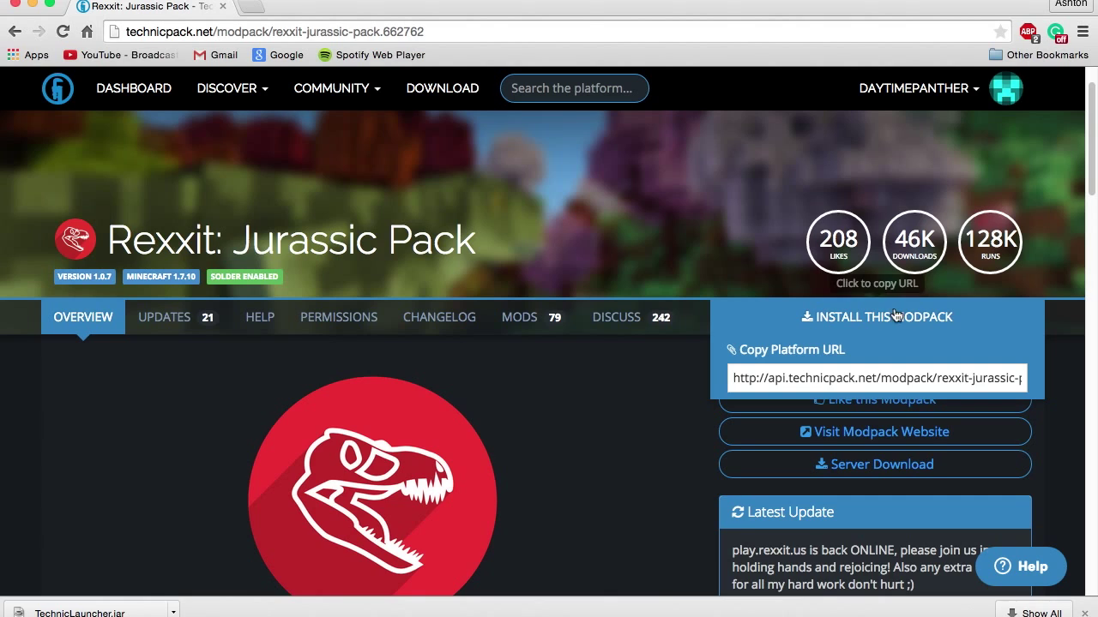
click(887, 328)
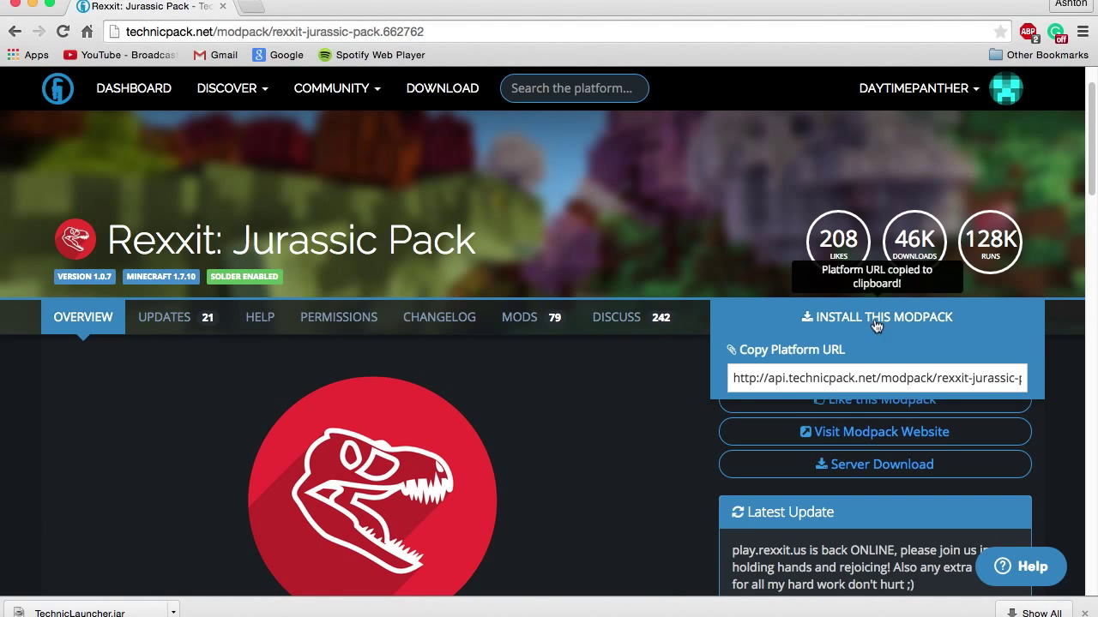
click(883, 320)
click(855, 318)
click(849, 315)
click(869, 325)
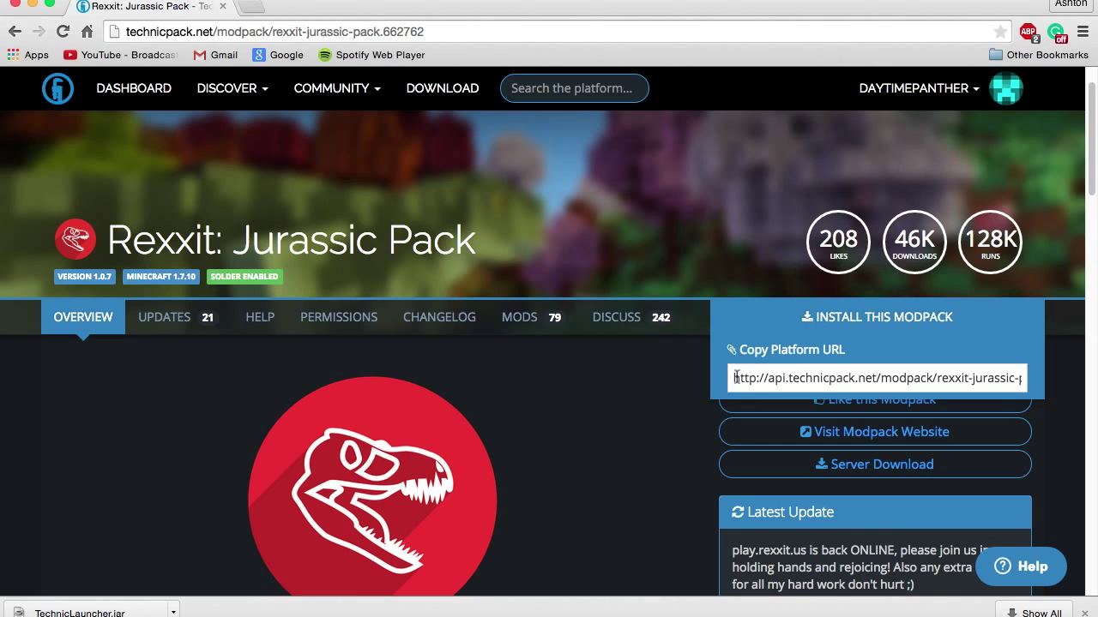
drag(735, 378, 1025, 377)
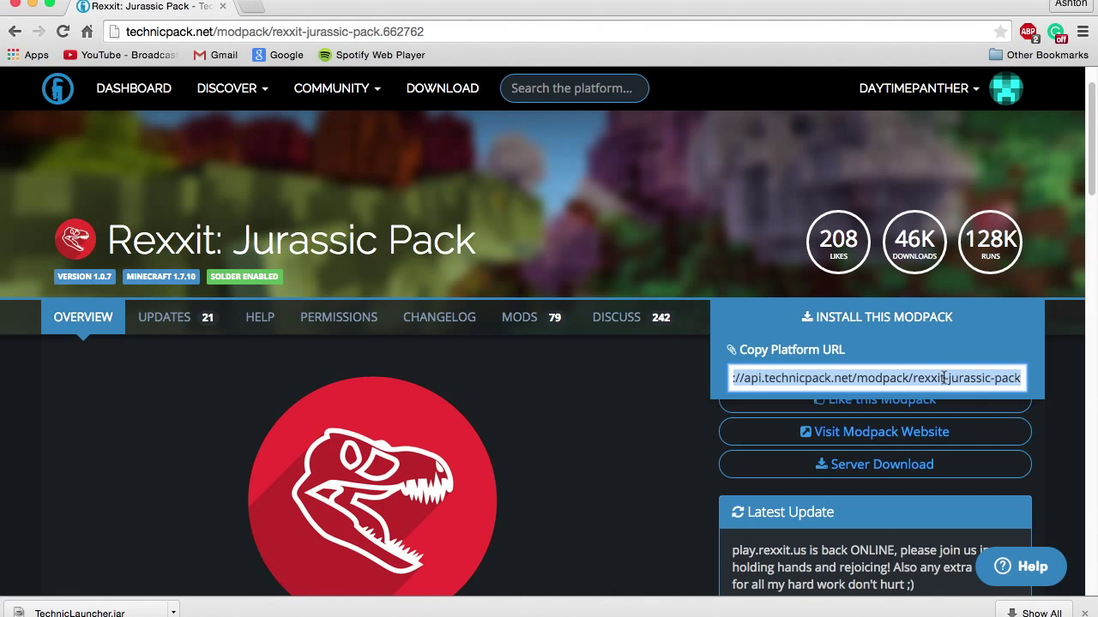
key(super+Tab)
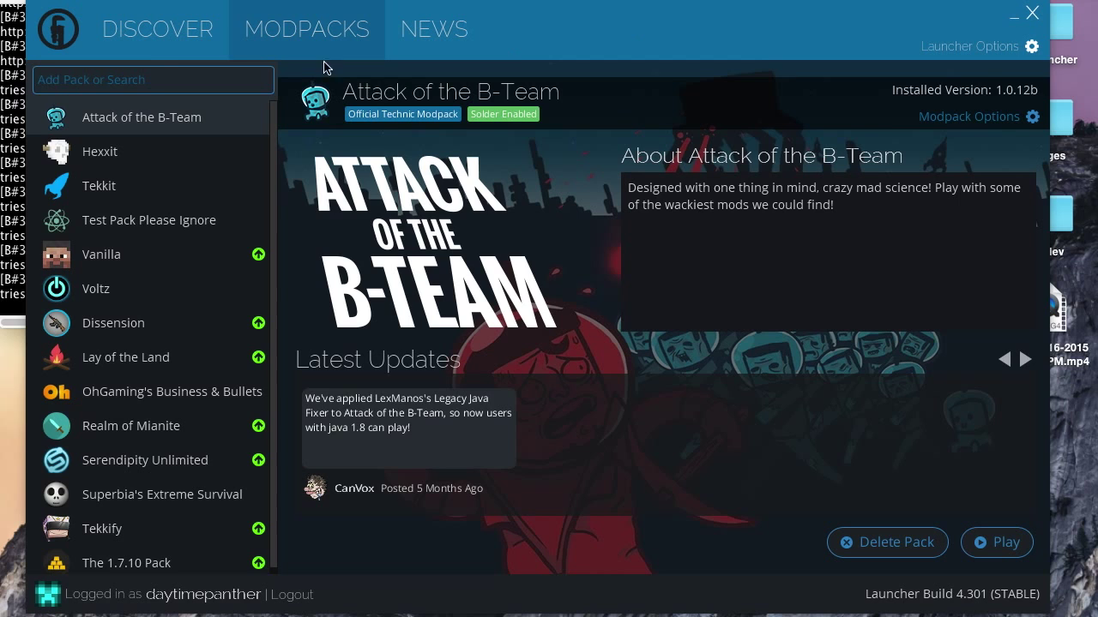
Paste the Rexxit platform URL into the launcher's Add Pack search to show its page.
click(163, 75)
key(ctrl+v)
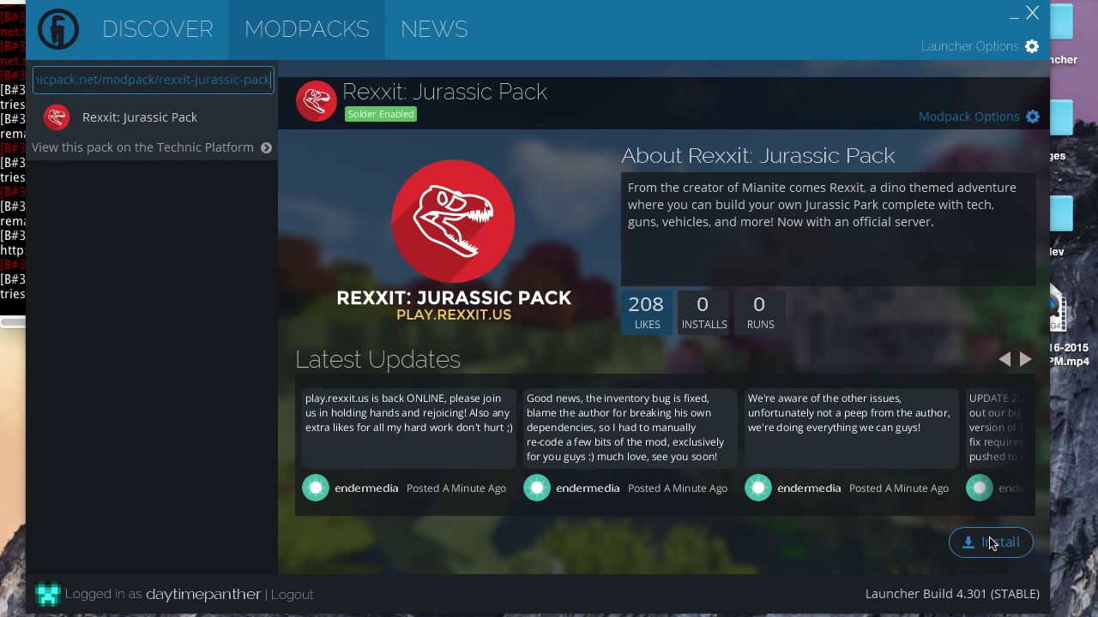
drag(829, 33, 829, 45)
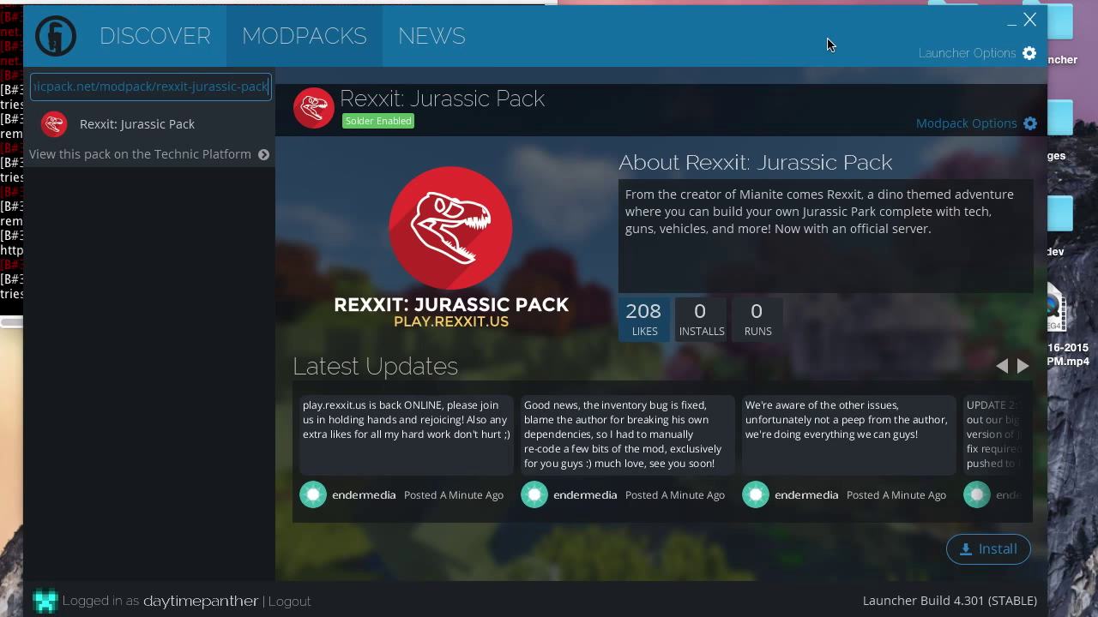
In Launcher Options' Java Settings, choose Default (1.7.0_71 64-Bit) Java, keep memory at 2 GB.
click(966, 55)
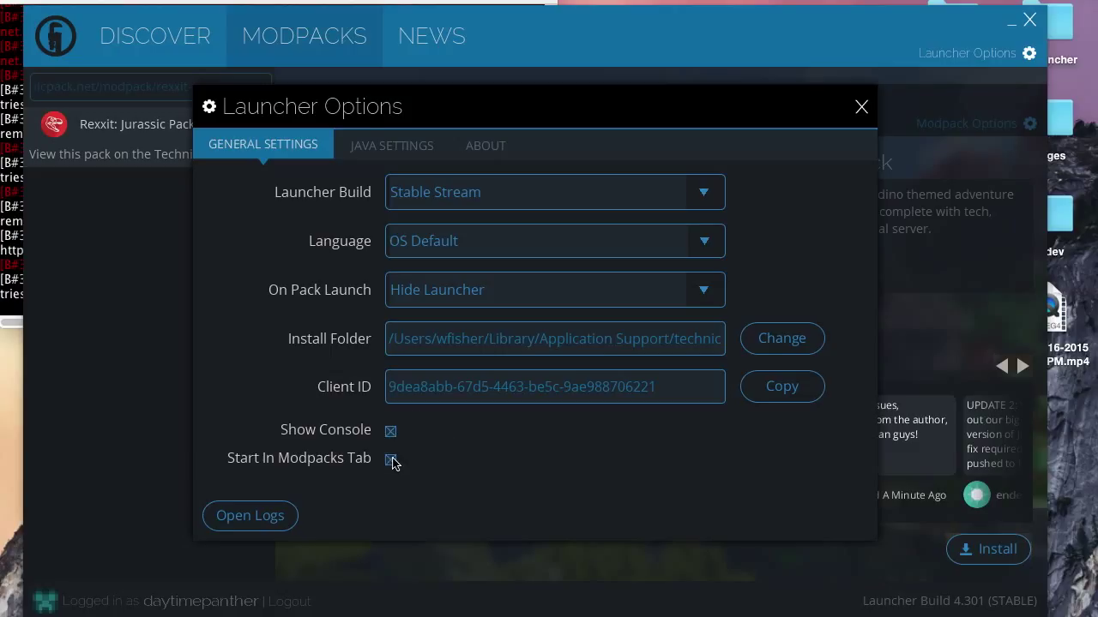
click(386, 145)
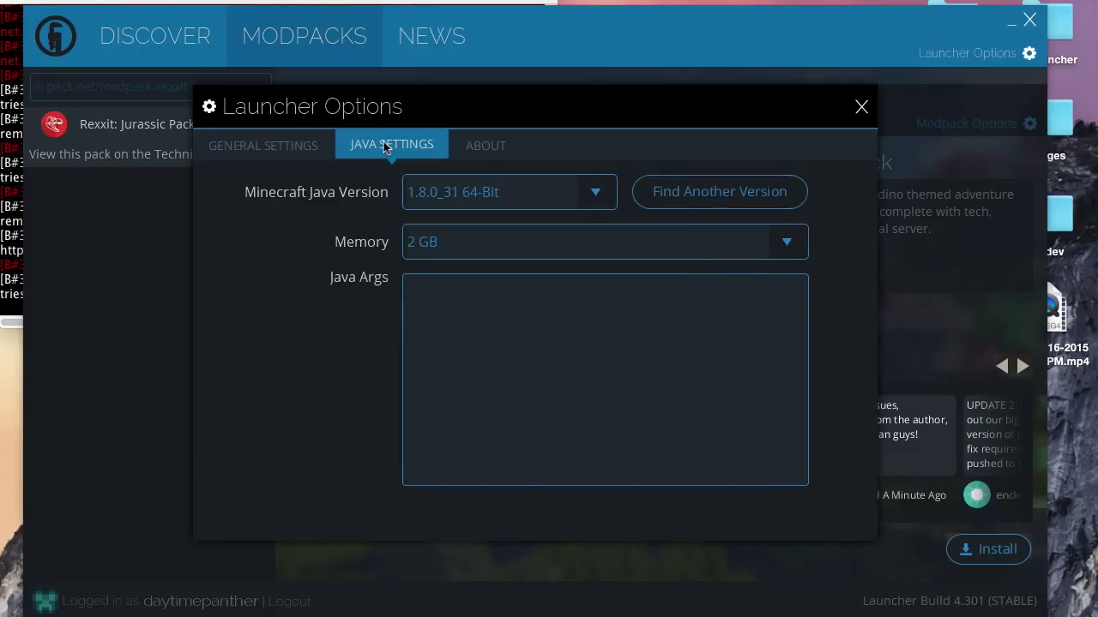
click(466, 190)
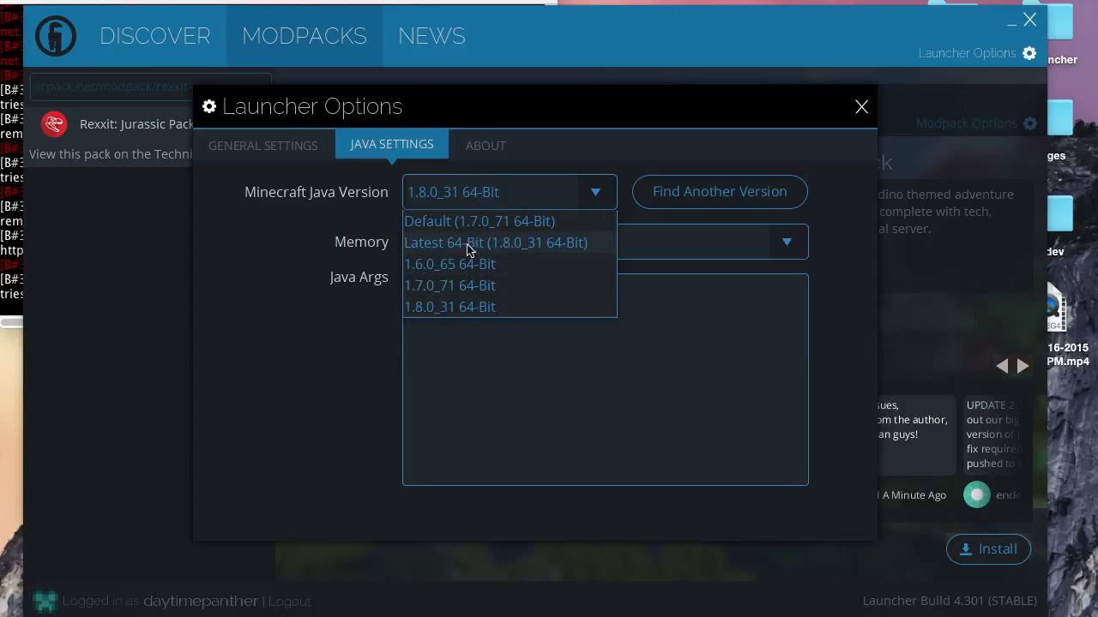
click(458, 217)
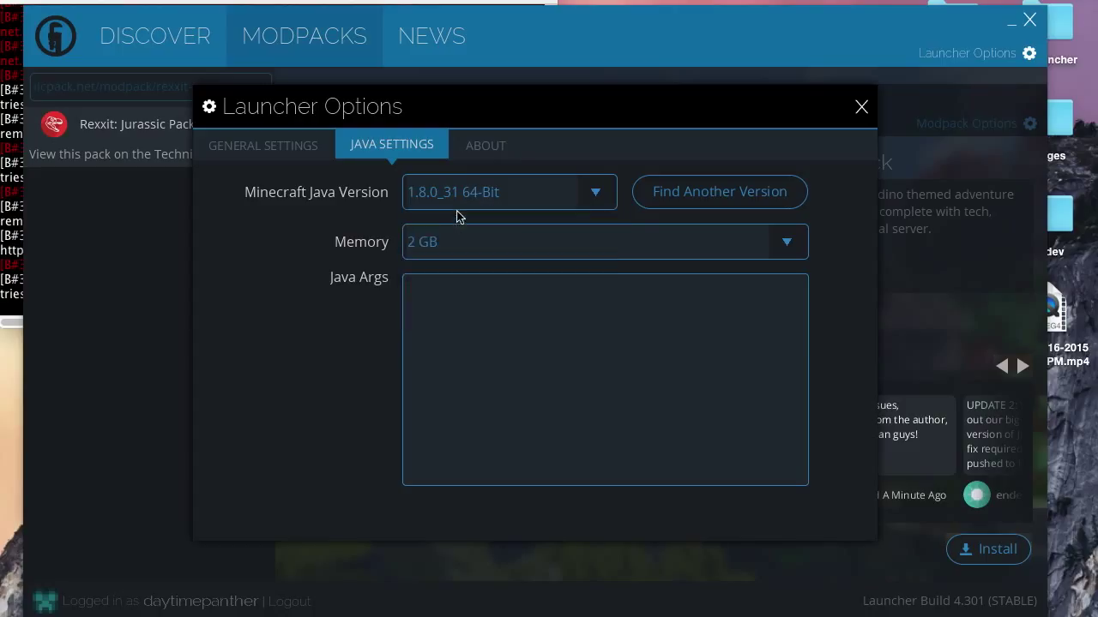
click(507, 231)
click(429, 356)
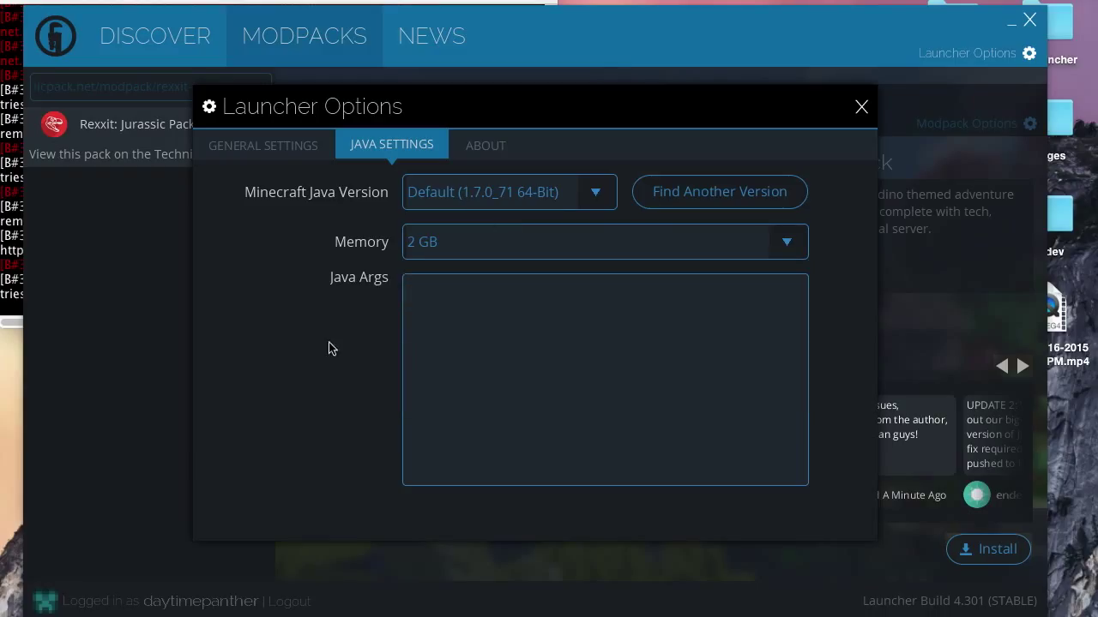
click(862, 109)
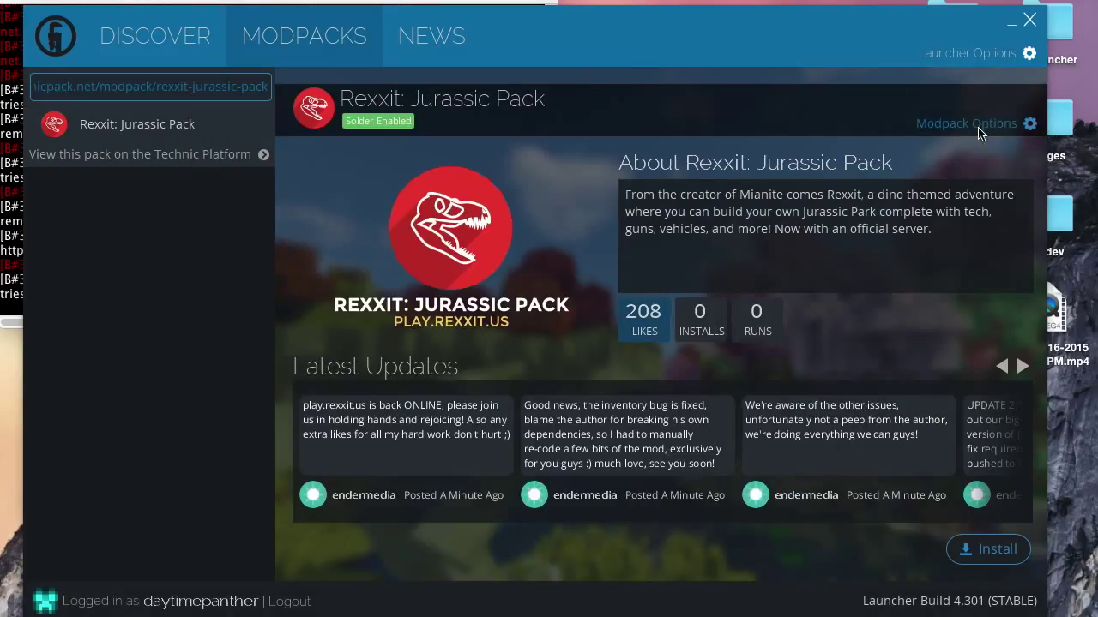
Set Rexxit: Jurassic Pack's Modpack Options to install A Specific Version, then close the dialog.
click(949, 128)
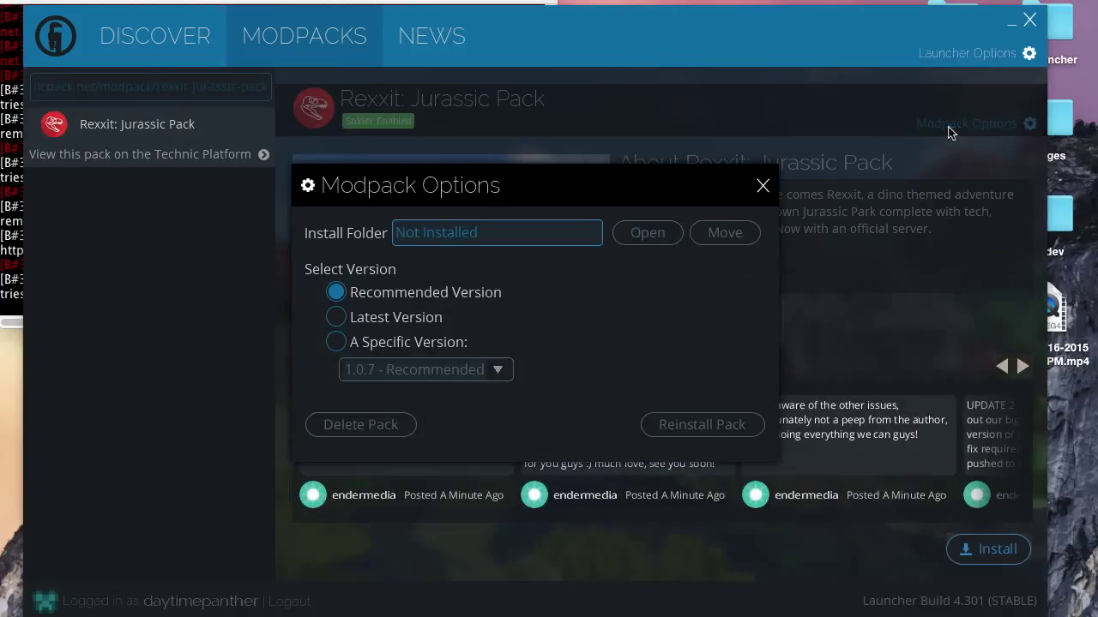
click(371, 350)
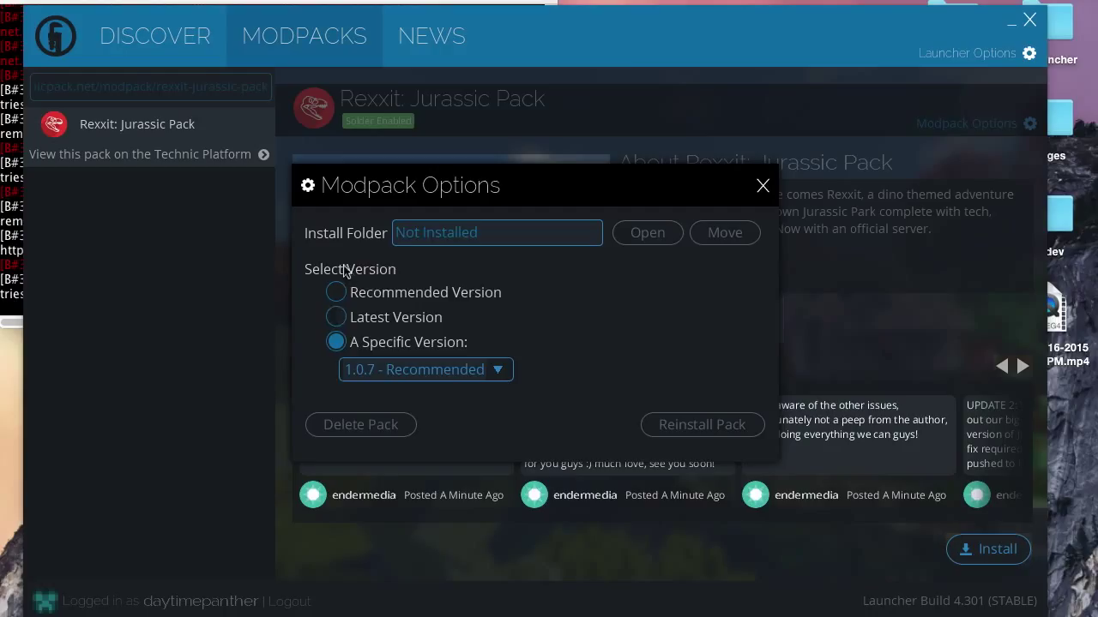
click(408, 377)
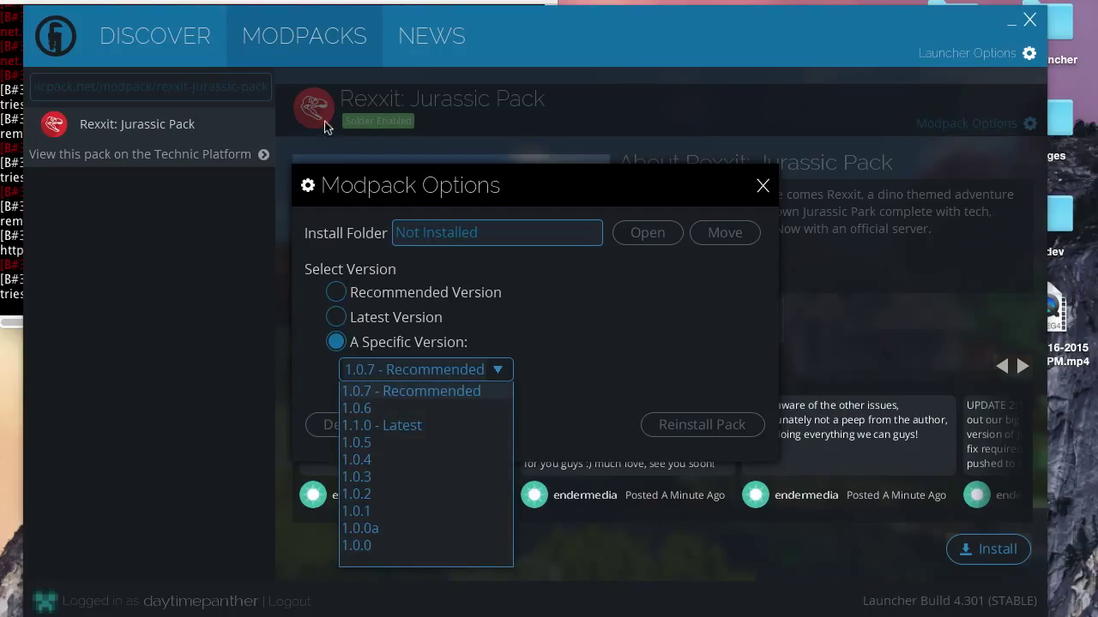
key(Escape)
click(762, 186)
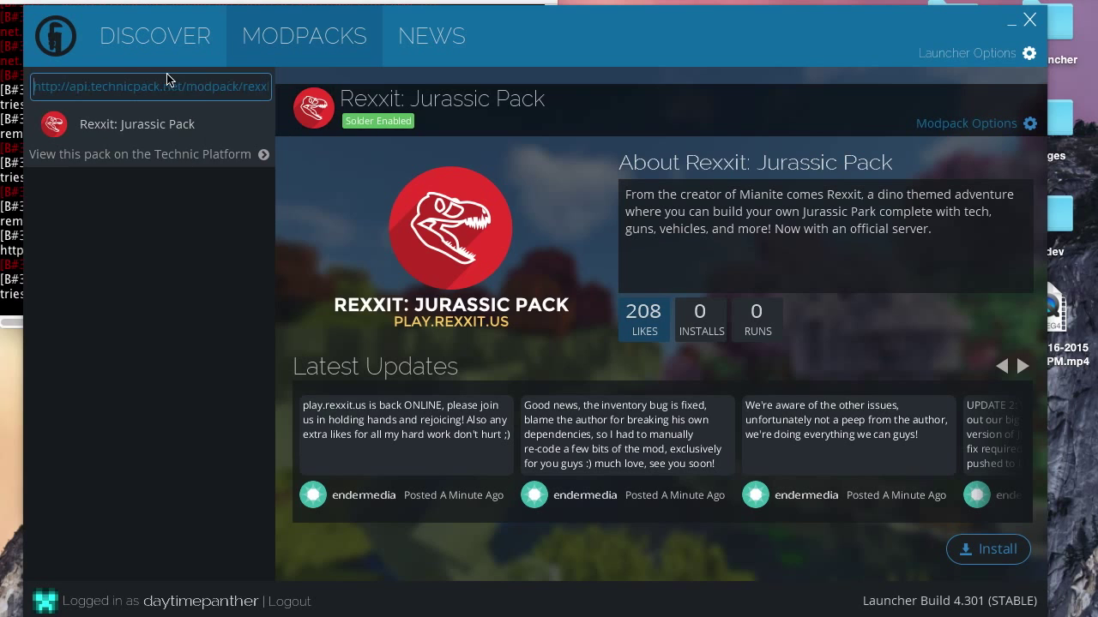
Clear the pack search and open the dissension pack's install folder from its Modpack Options.
triple_click(204, 88)
key(BackSpace)
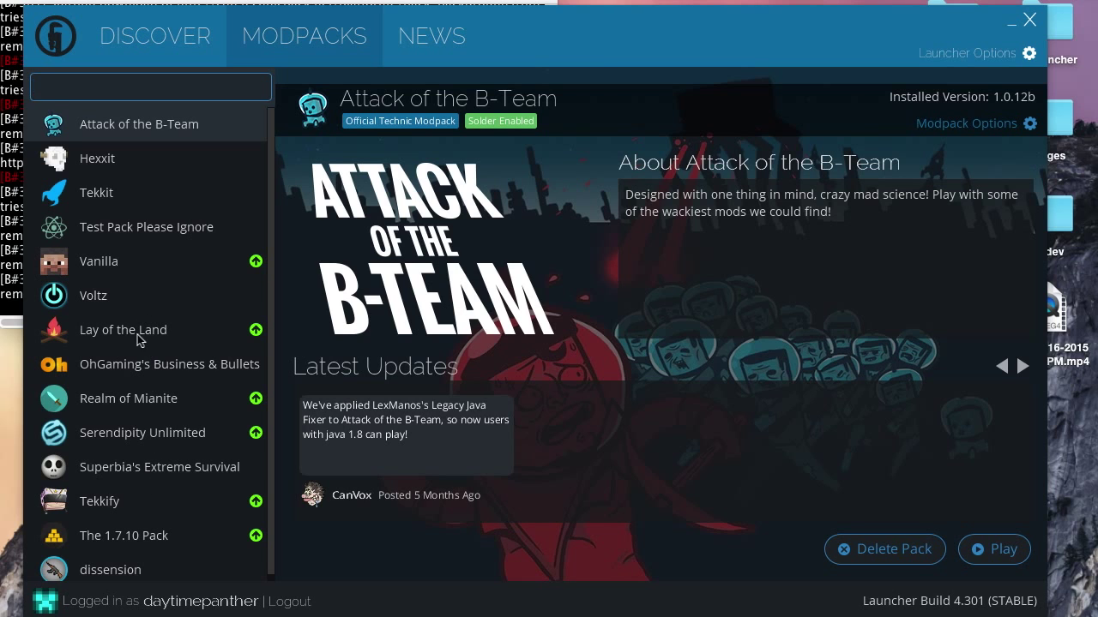
scroll(126, 481, down, 1)
click(158, 556)
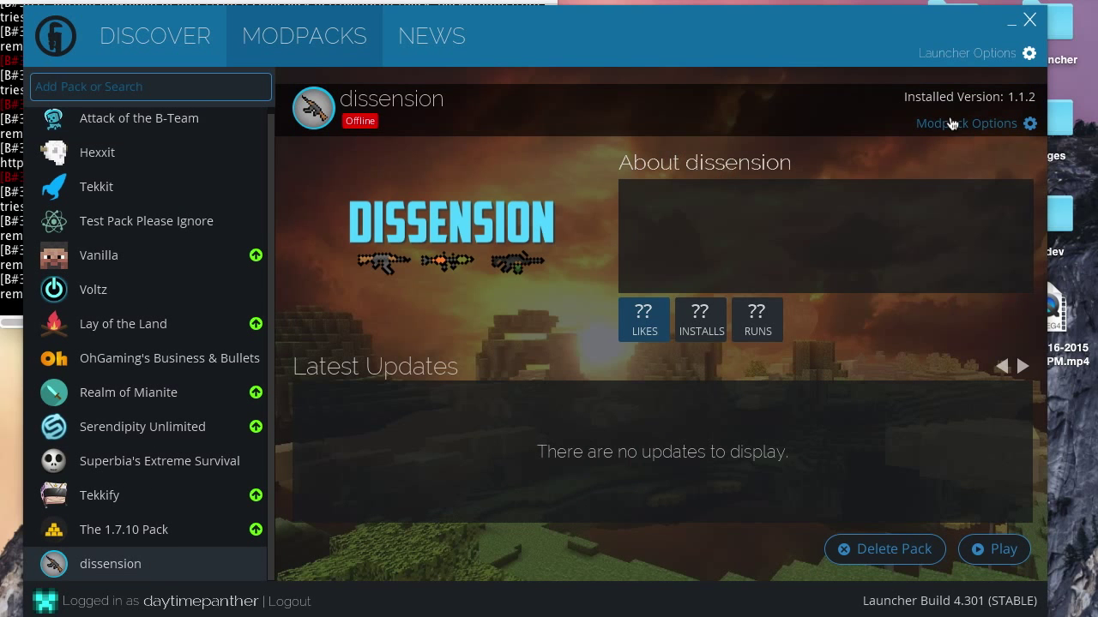
click(951, 124)
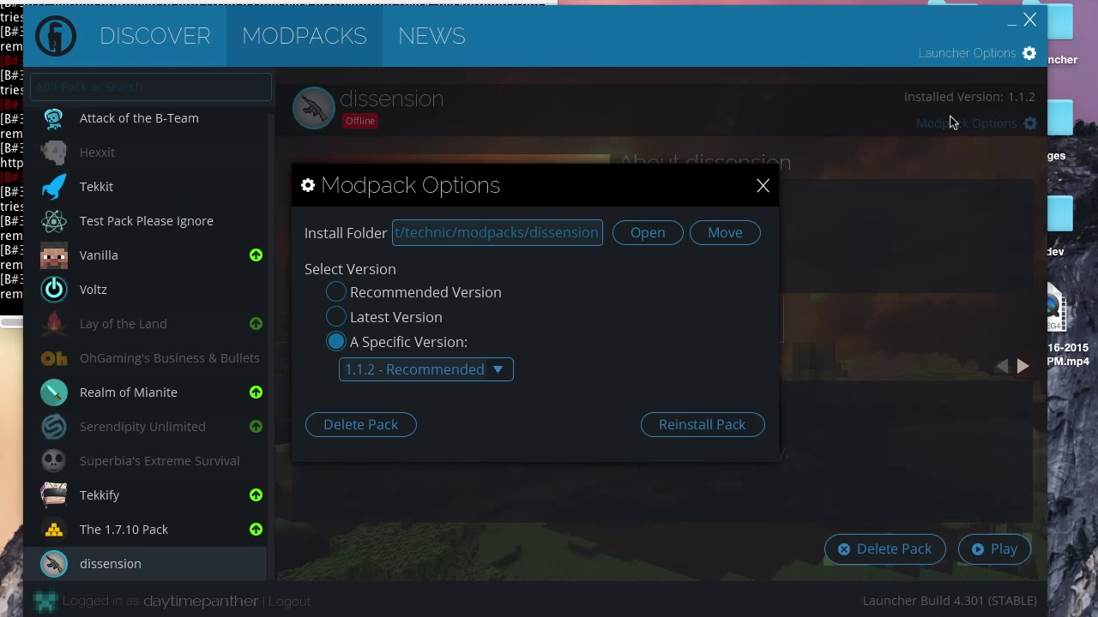
click(649, 234)
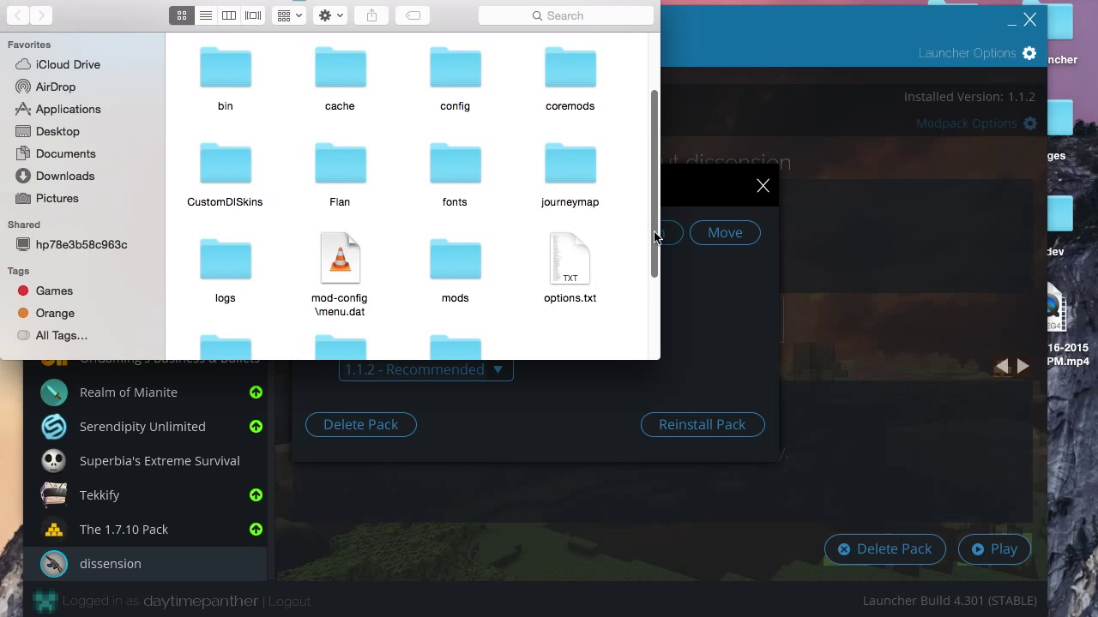
scroll(341, 245, down, 3)
scroll(340, 245, up, 4)
scroll(339, 245, down, 6)
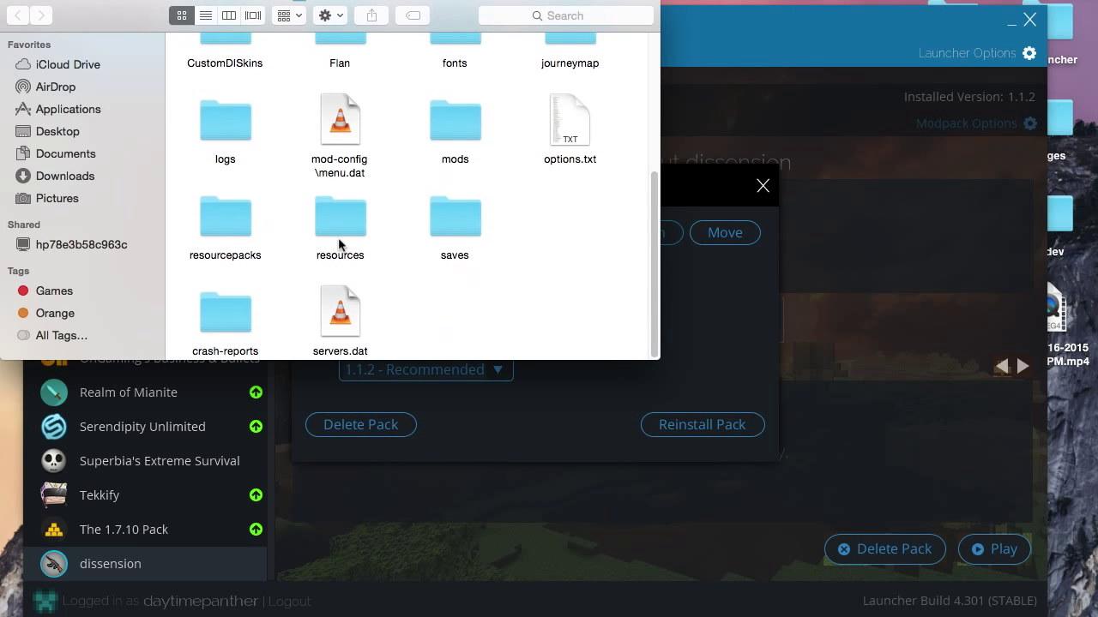
scroll(339, 245, up, 5)
scroll(340, 245, down, 5)
scroll(339, 246, up, 5)
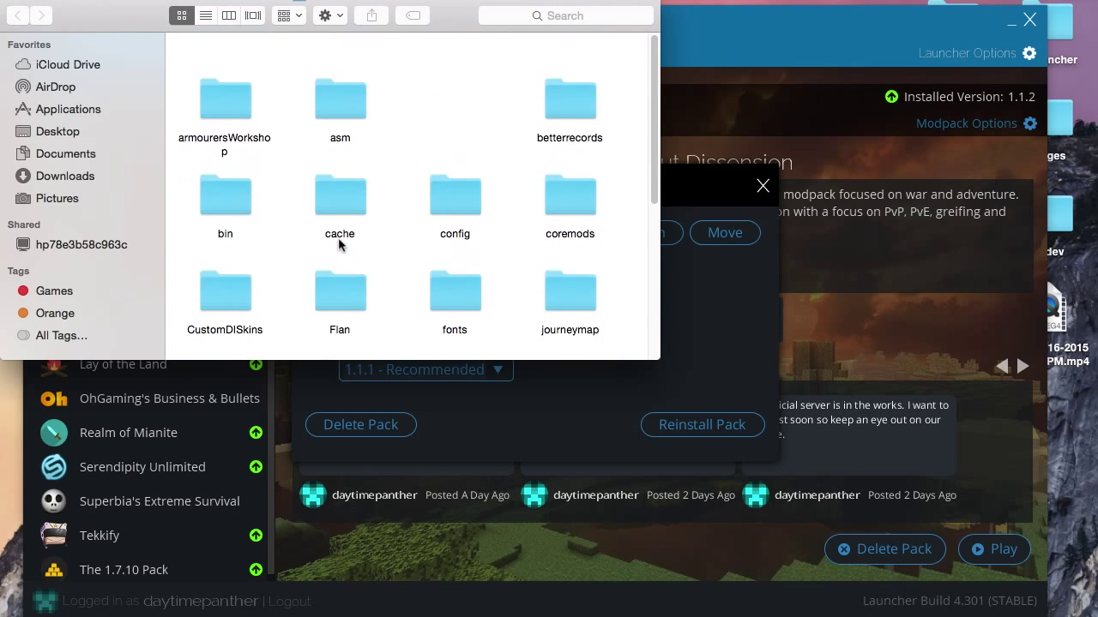
scroll(340, 245, down, 1)
drag(443, 28, 514, 48)
scroll(575, 178, down, 1)
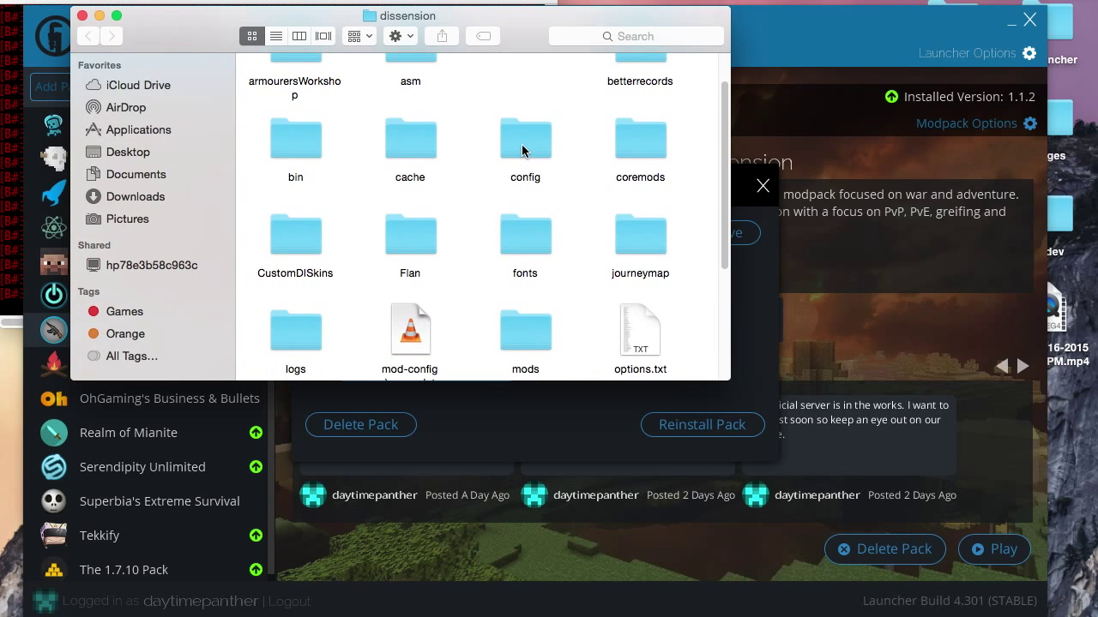
scroll(500, 297, down, 2)
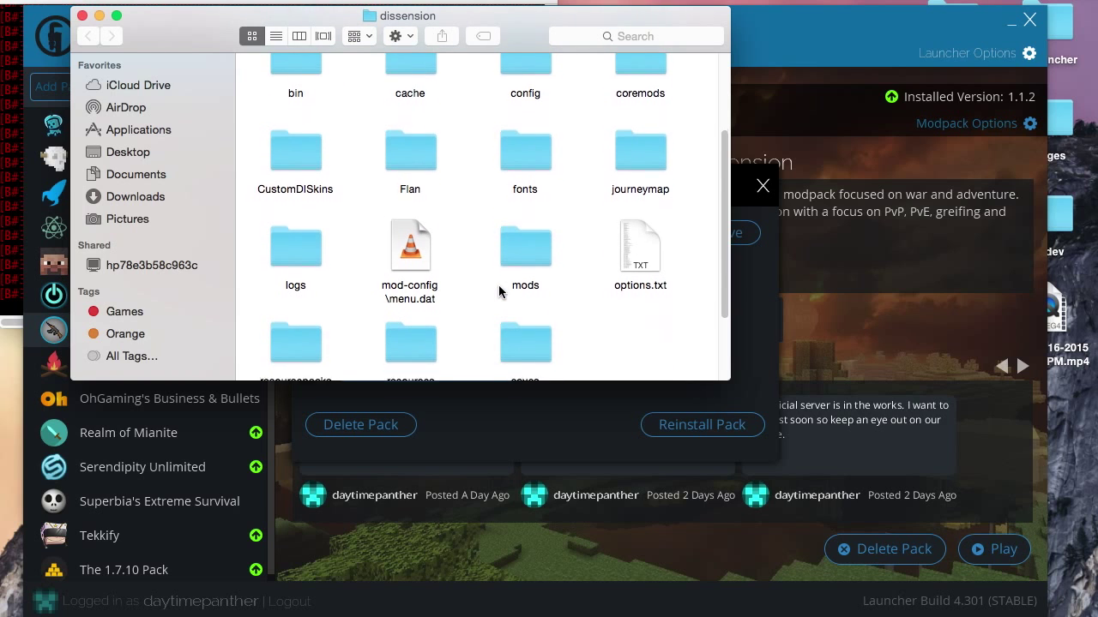
scroll(544, 229, down, 2)
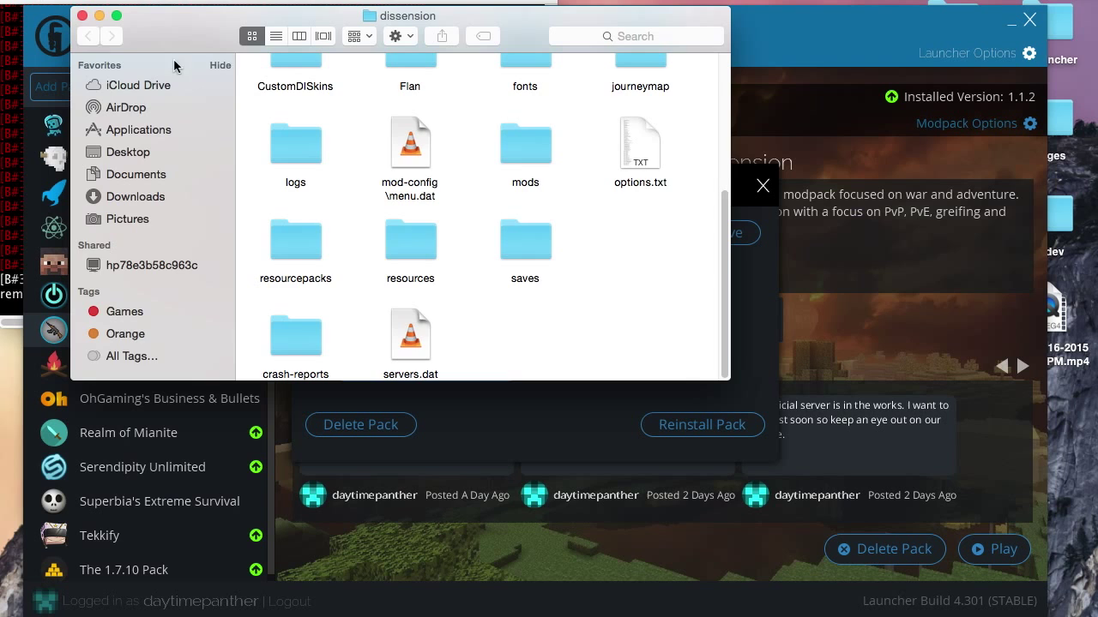
click(82, 16)
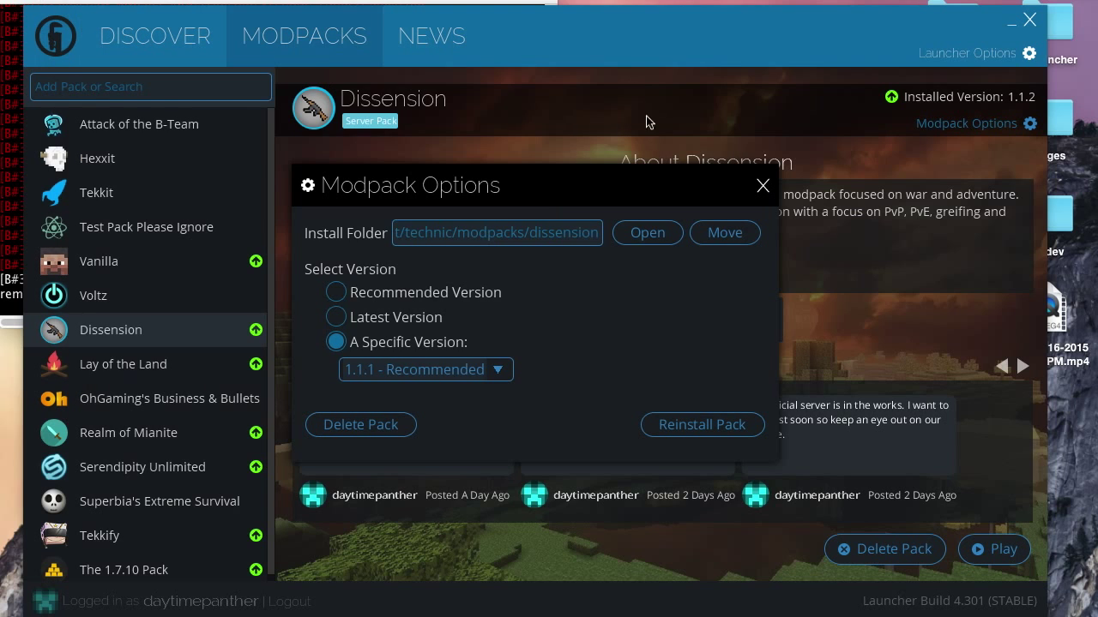
Close the dissension Modpack Options and select Vanilla, showing installed version 1.8.1 with an update available.
click(762, 185)
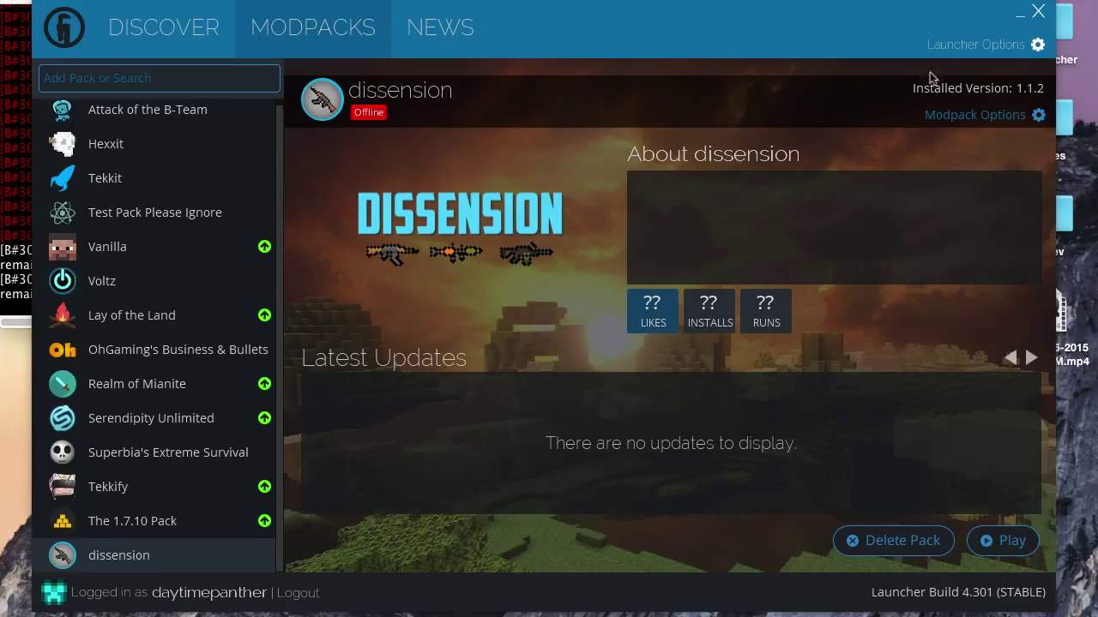
scroll(86, 290, up, 1)
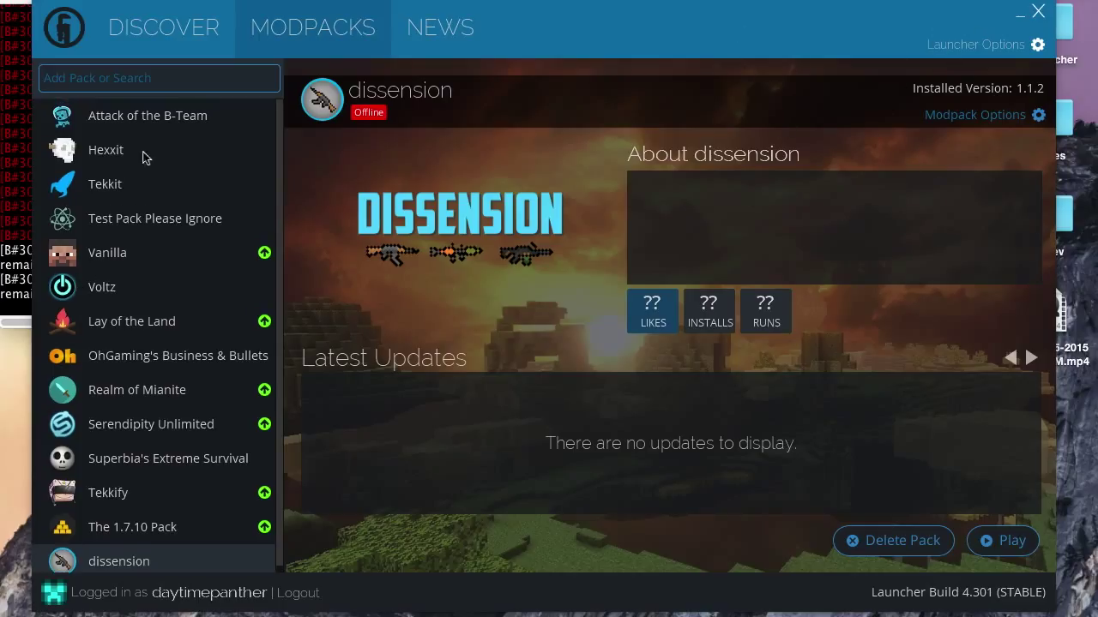
click(178, 250)
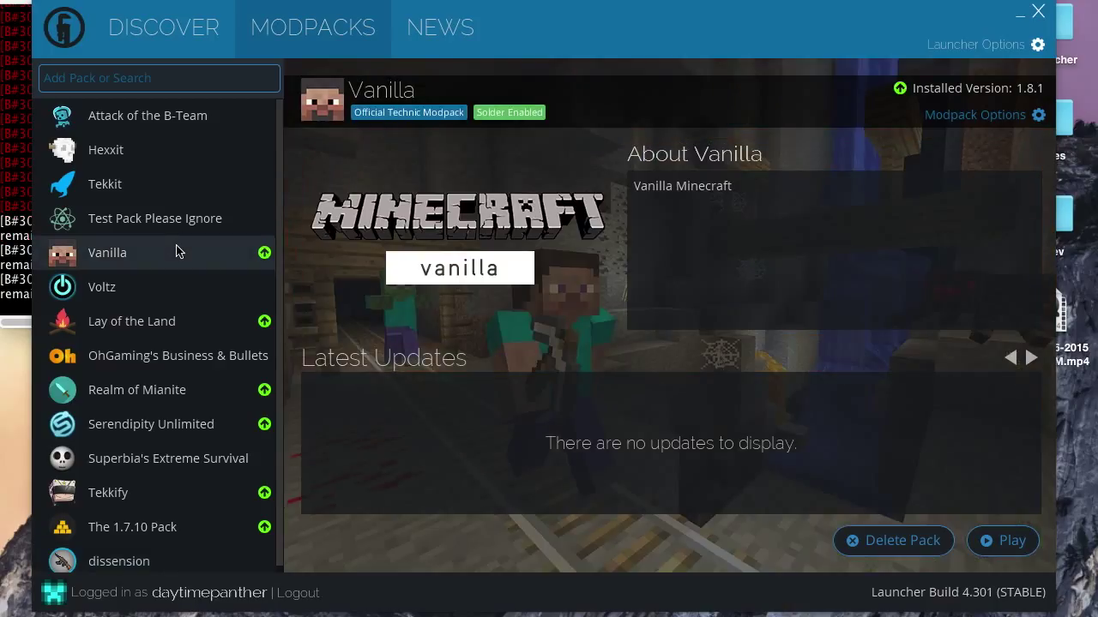